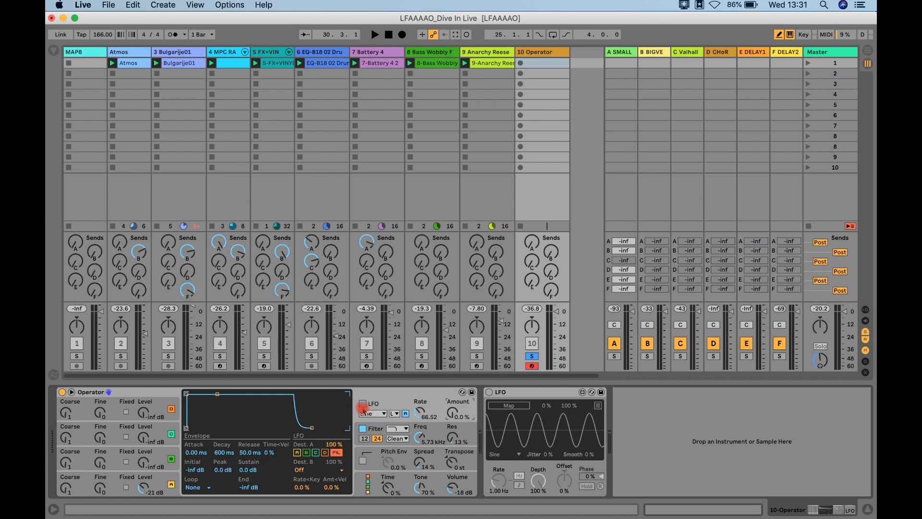
# Turn on Operator's LFO with the Sine waveform and the filter as its destination.
pyautogui.click(373, 414)
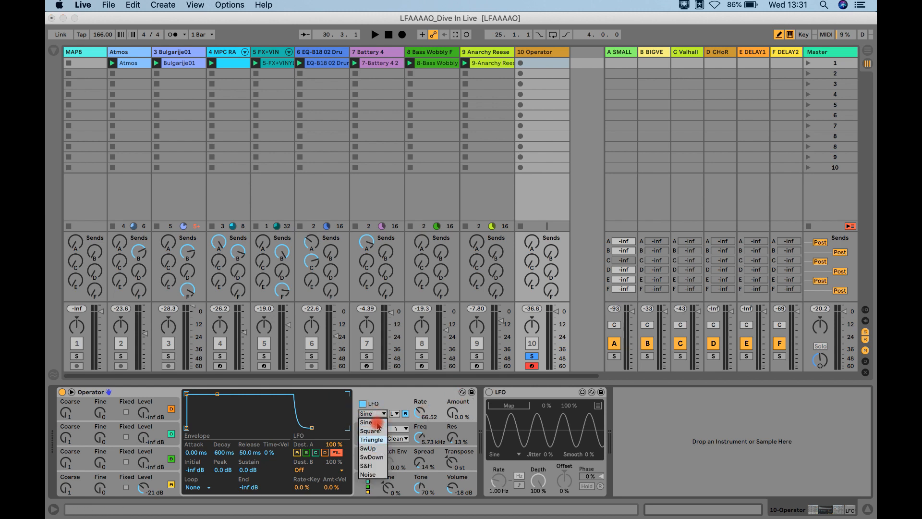
pyautogui.click(379, 416)
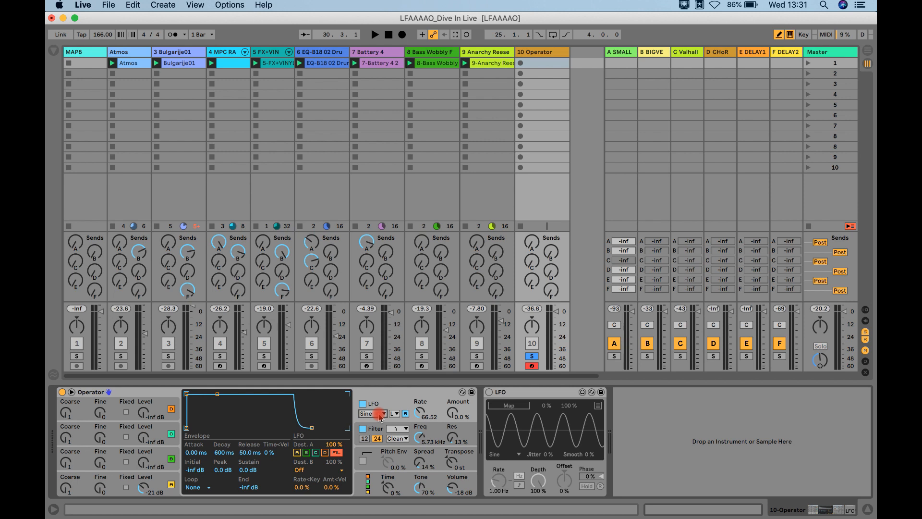
pyautogui.click(405, 438)
pyautogui.click(336, 453)
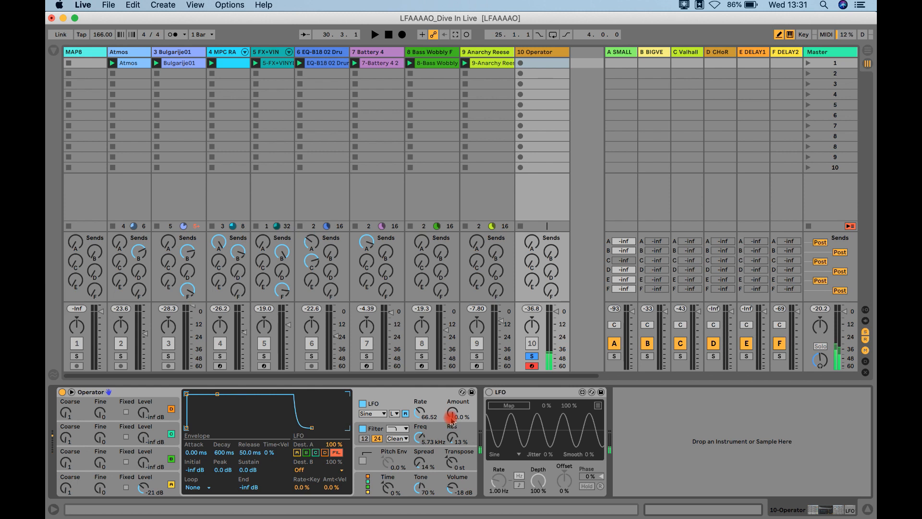
# Try Operator's LFO on the filter with the amount at 100 %, and return the amount to 0 %.
pyautogui.click(451, 417)
pyautogui.moveTo(451, 413); pyautogui.dragTo(453, 418)
pyautogui.click(436, 421)
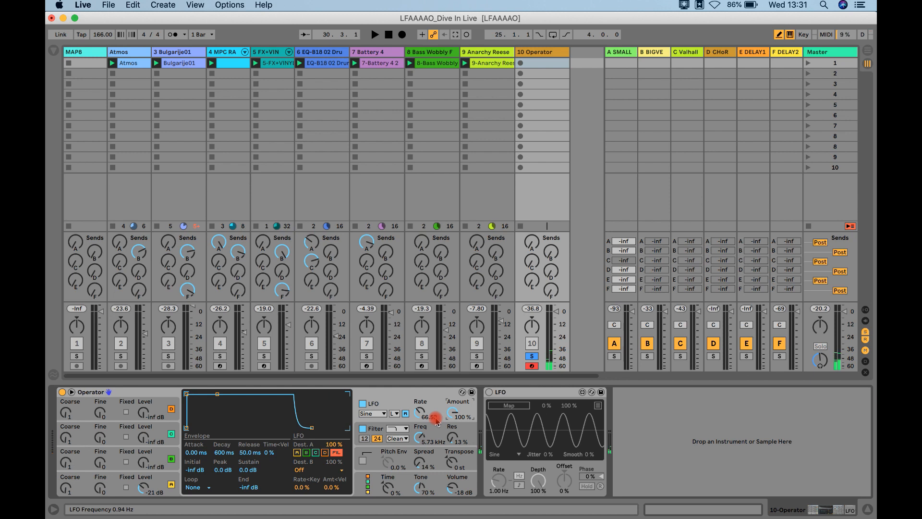
pyautogui.click(425, 443)
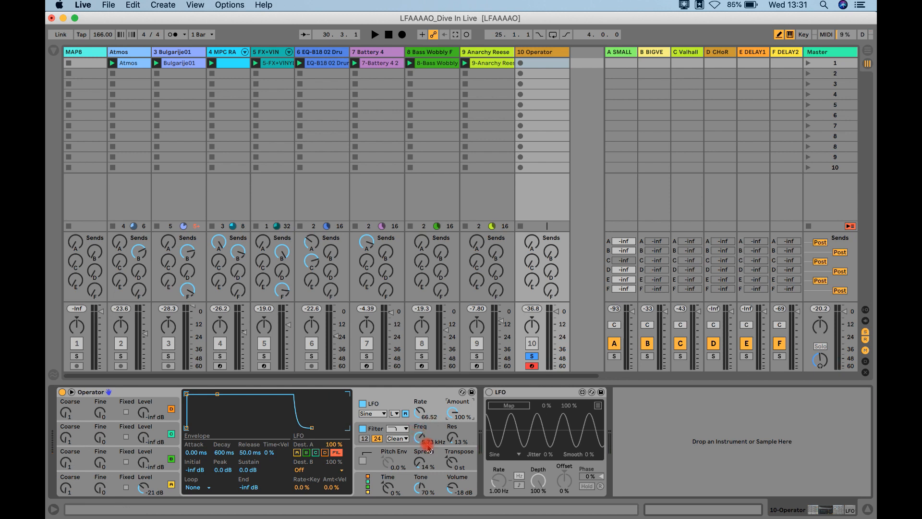
pyautogui.click(452, 411)
pyautogui.moveTo(452, 411); pyautogui.dragTo(453, 459)
# Turn on the separate LFO device, map it to Operator's Filter Freq and set its rate to 2.80 Hz.
pyautogui.click(489, 392)
pyautogui.click(505, 406)
pyautogui.click(420, 438)
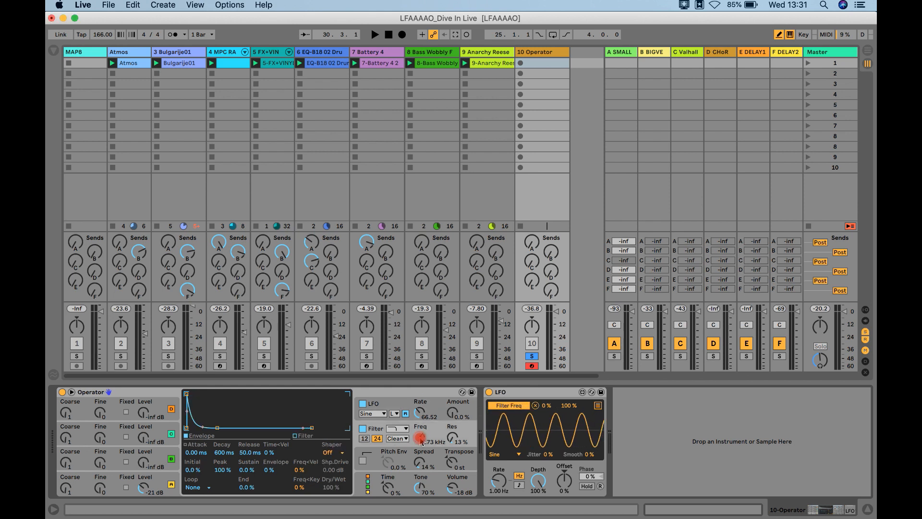
pyautogui.click(472, 392)
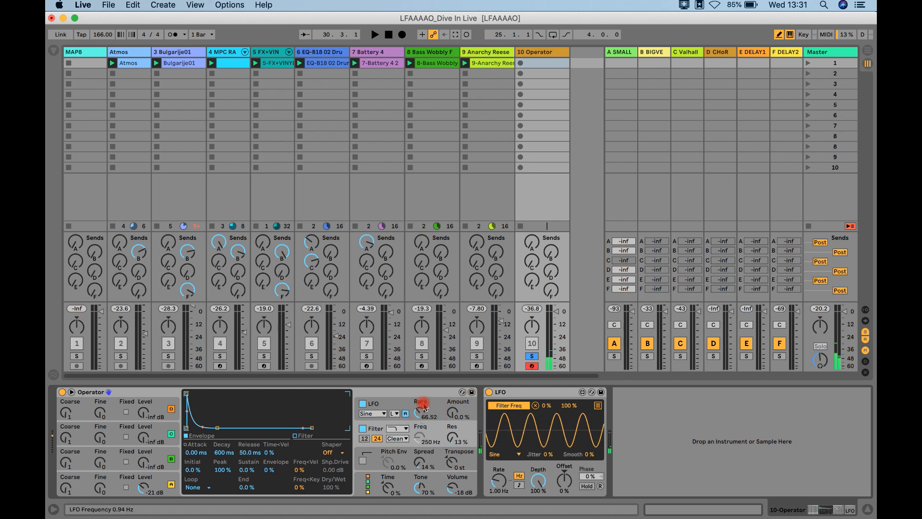
pyautogui.moveTo(496, 476)
pyautogui.mouseDown()
pyautogui.moveTo(507, 448)
pyautogui.moveTo(514, 473)
pyautogui.mouseUp()
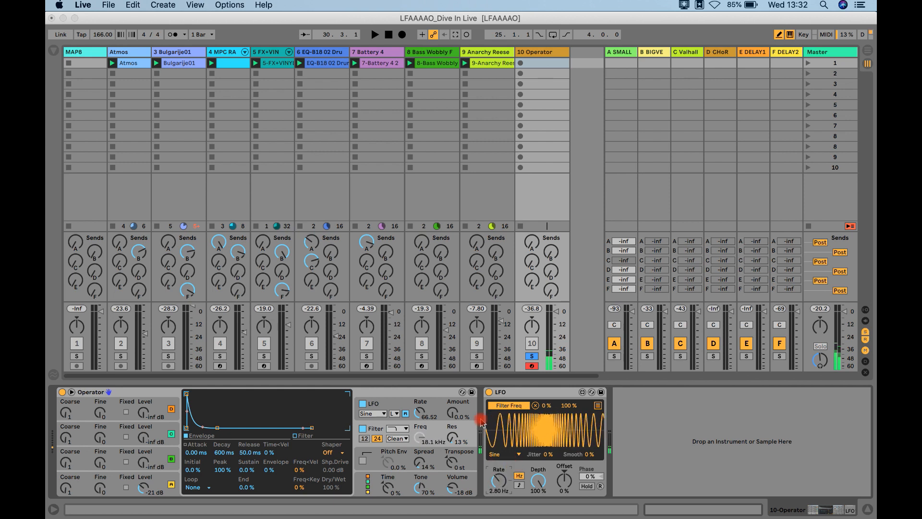
# Remove the LFO device's Filter Freq mapping and switch the device off.
pyautogui.click(488, 393)
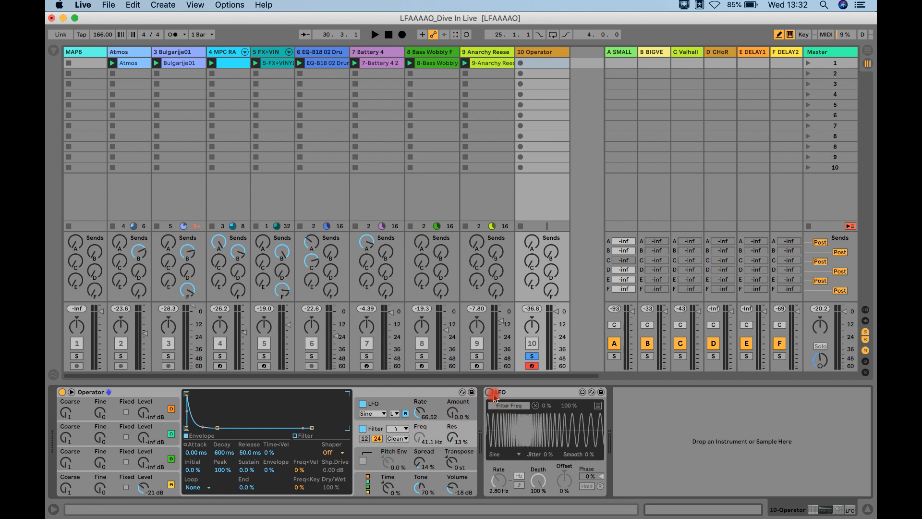
pyautogui.click(489, 392)
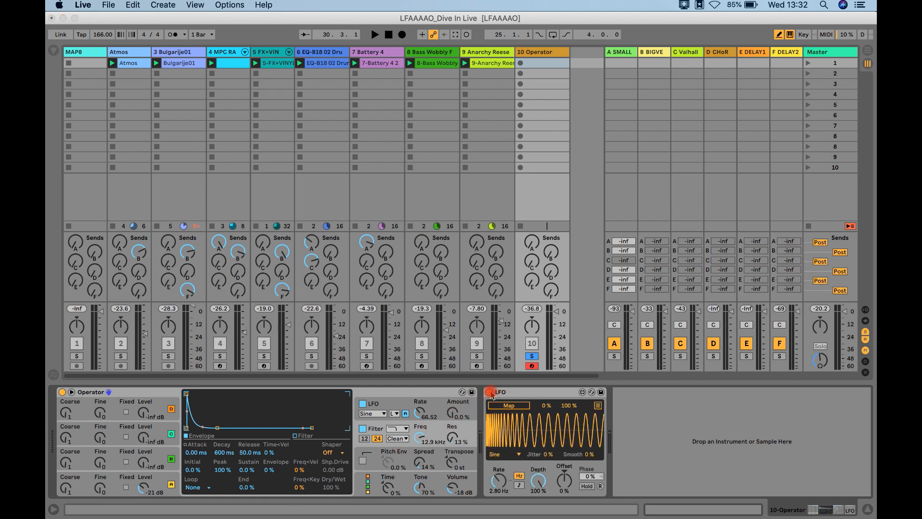
pyautogui.click(536, 406)
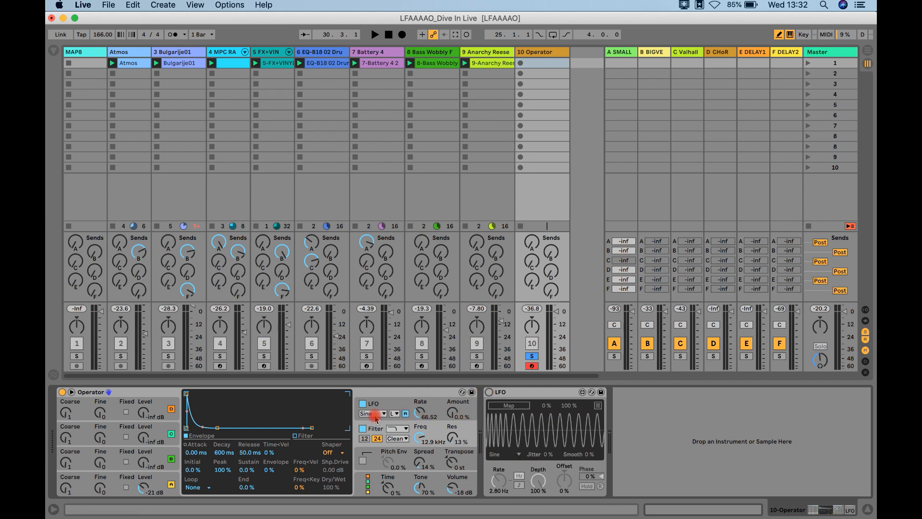
# Change Operator's LFO destination from the filter to oscillator A and show oscillator A's settings.
pyautogui.click(374, 403)
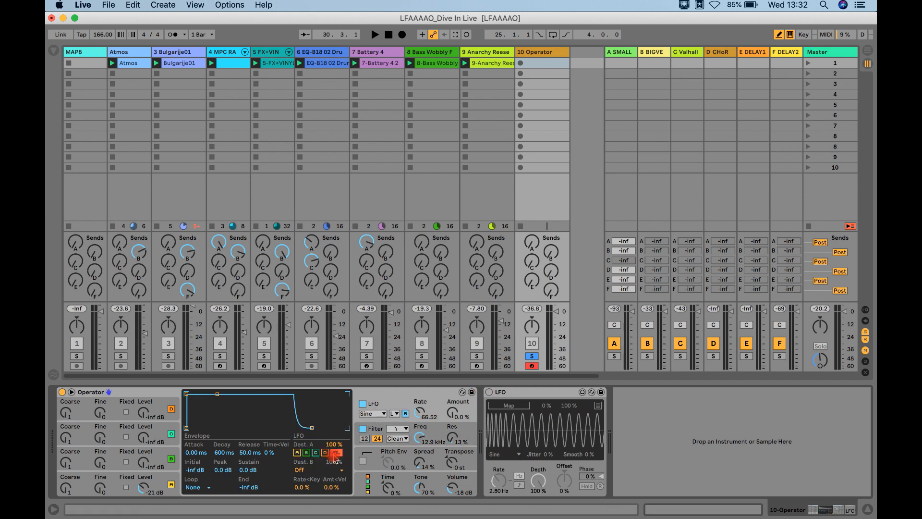
pyautogui.click(298, 453)
pyautogui.click(339, 454)
pyautogui.click(154, 480)
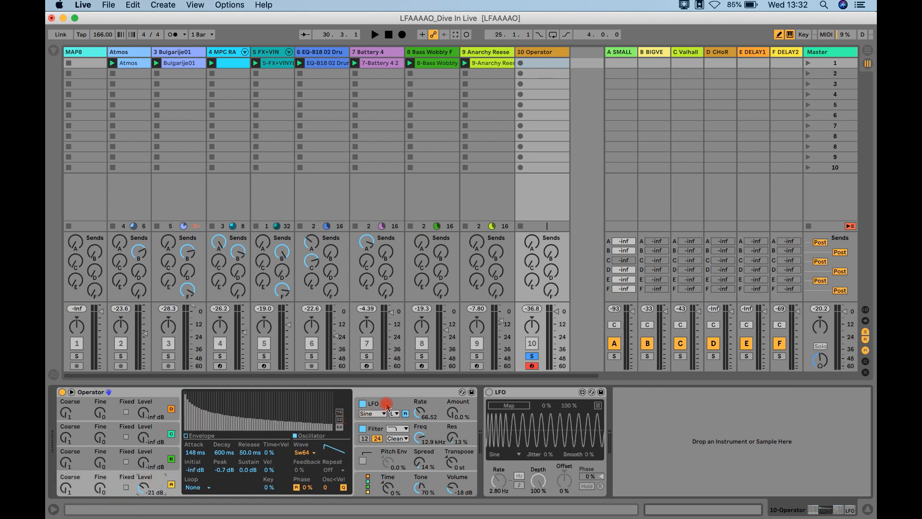
# Set Operator's LFO rate to 17.86 and its amount to 63 %.
pyautogui.click(385, 406)
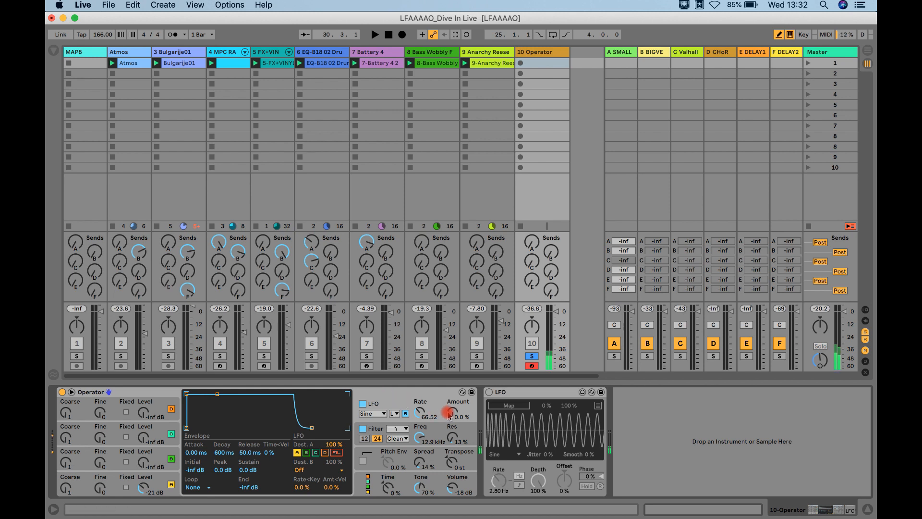
pyautogui.moveTo(450, 412); pyautogui.dragTo(449, 412)
pyautogui.moveTo(421, 413); pyautogui.dragTo(454, 403)
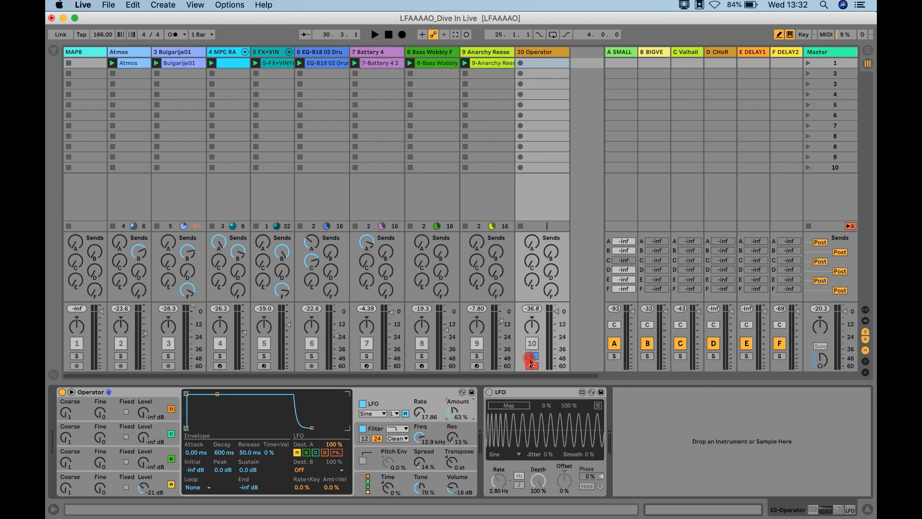
# Unsolo and disarm the Operator track, and select and solo the Atmos track.
pyautogui.click(532, 356)
pyautogui.click(531, 366)
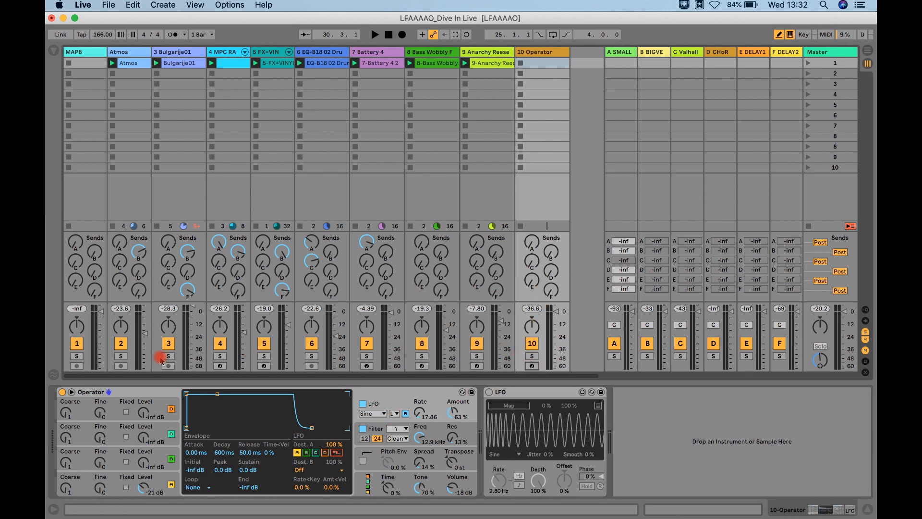
pyautogui.click(134, 53)
pyautogui.click(121, 356)
# Try the tempo-synced LFO rate in the Atmos track's Auto Filter and switch it back to Hz.
pyautogui.hscroll(3, 283, 416)
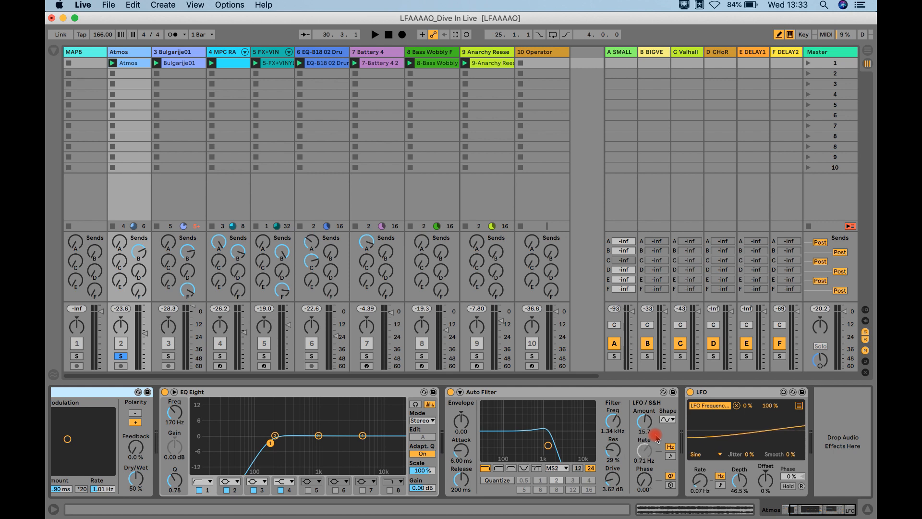
pyautogui.click(671, 457)
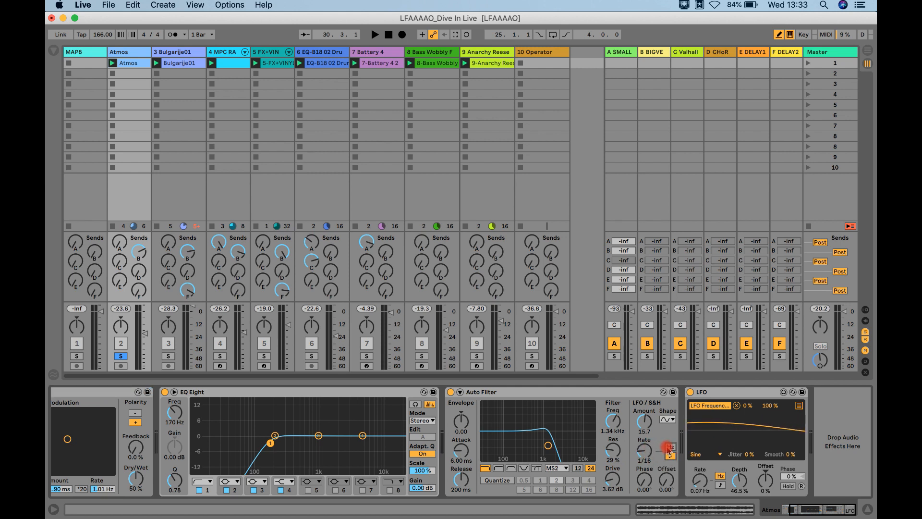
pyautogui.click(670, 447)
pyautogui.click(647, 454)
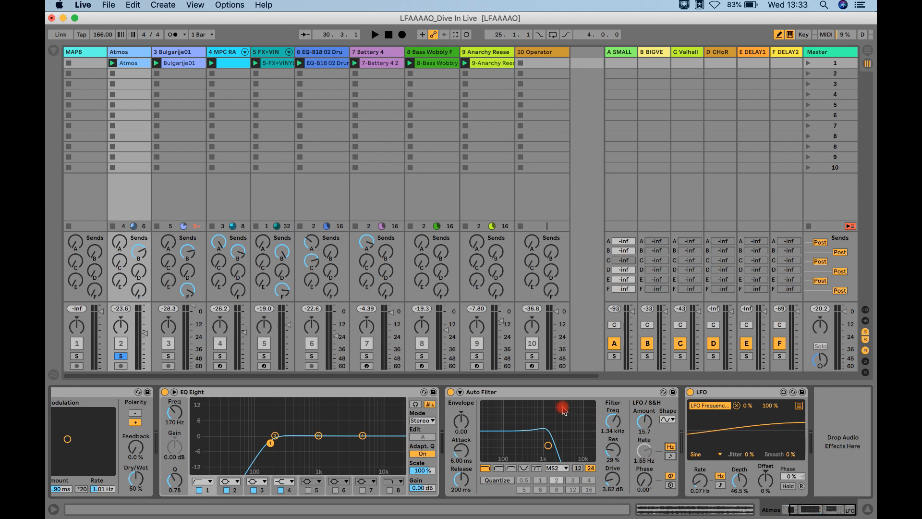
# Unsolo the Atmos track and start playback of the whole set.
pyautogui.click(120, 357)
pyautogui.click(120, 357)
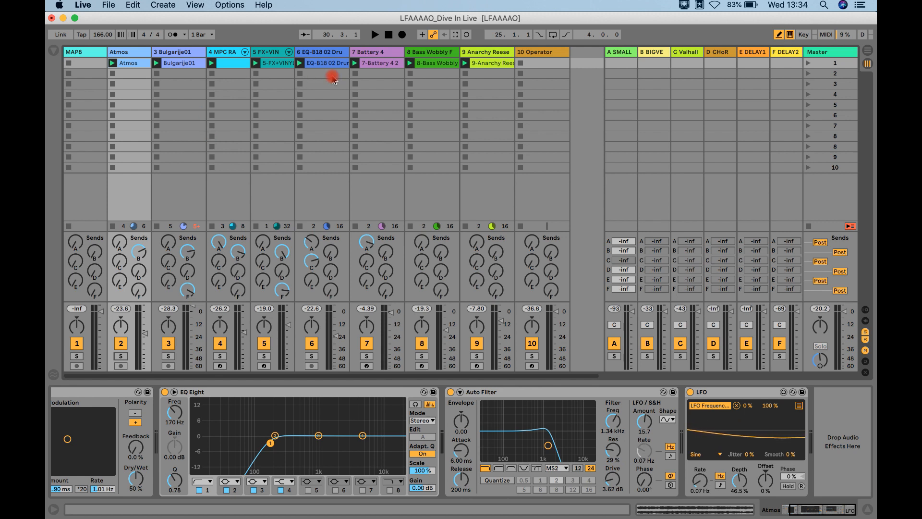
pyautogui.press('space')
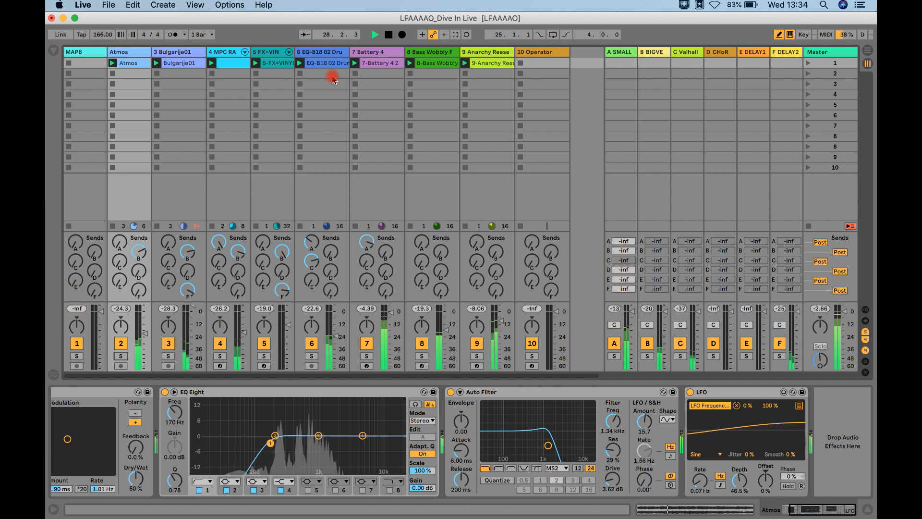
# Examine the device chains and LFO mappings on the MPC rack, FX+VINYL and EQ-B18 drum loop tracks.
pyautogui.click(222, 52)
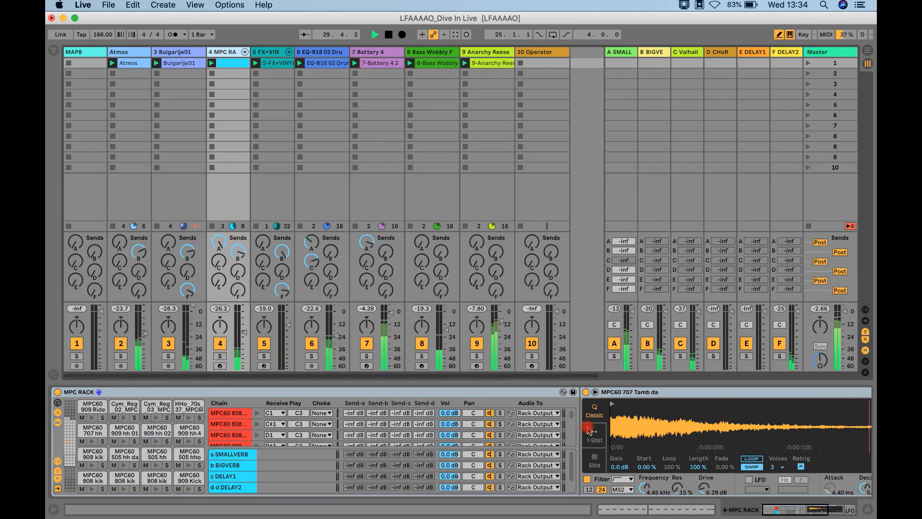
pyautogui.click(627, 449)
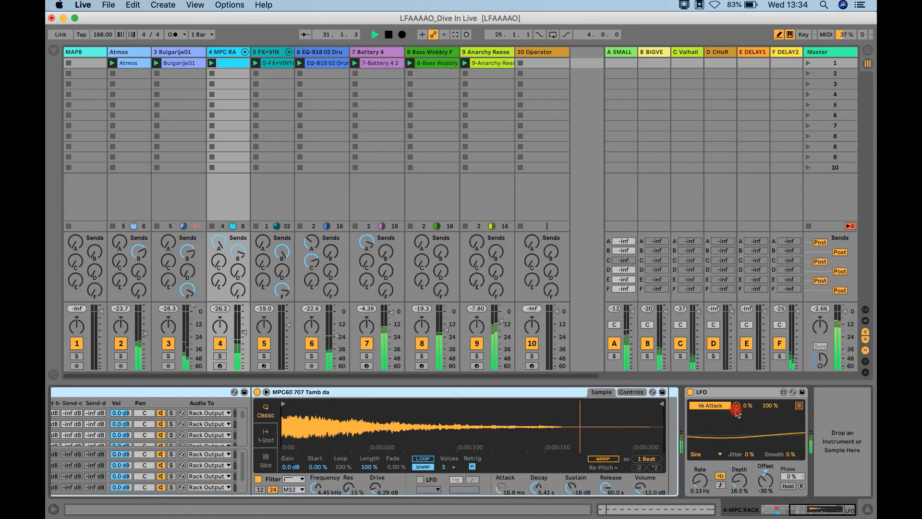
pyautogui.click(271, 52)
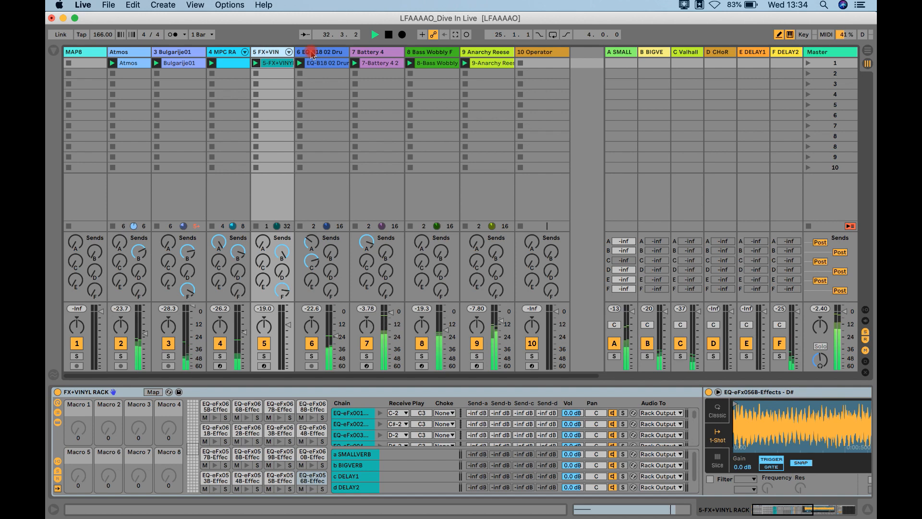
pyautogui.click(320, 52)
pyautogui.hscroll(10, 607, 449)
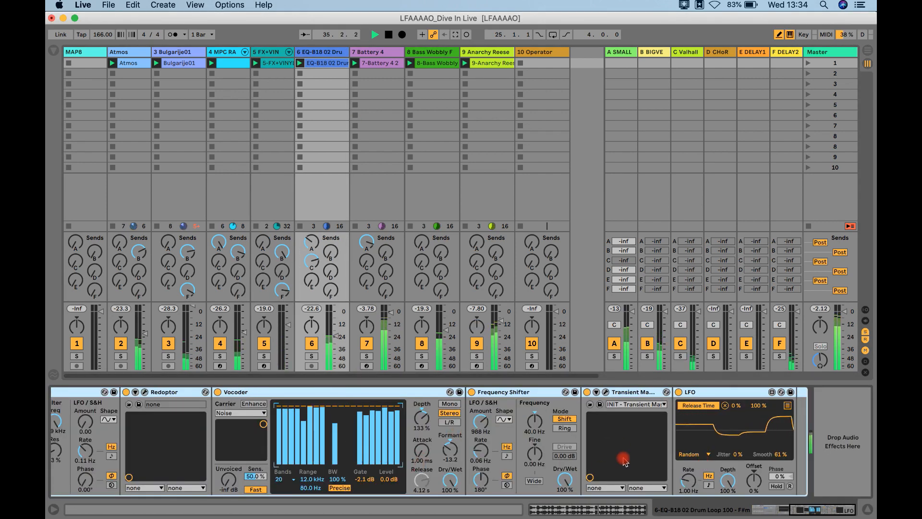
# Select the Atmos track, stop playback and solo the track.
pyautogui.click(134, 52)
pyautogui.press('space')
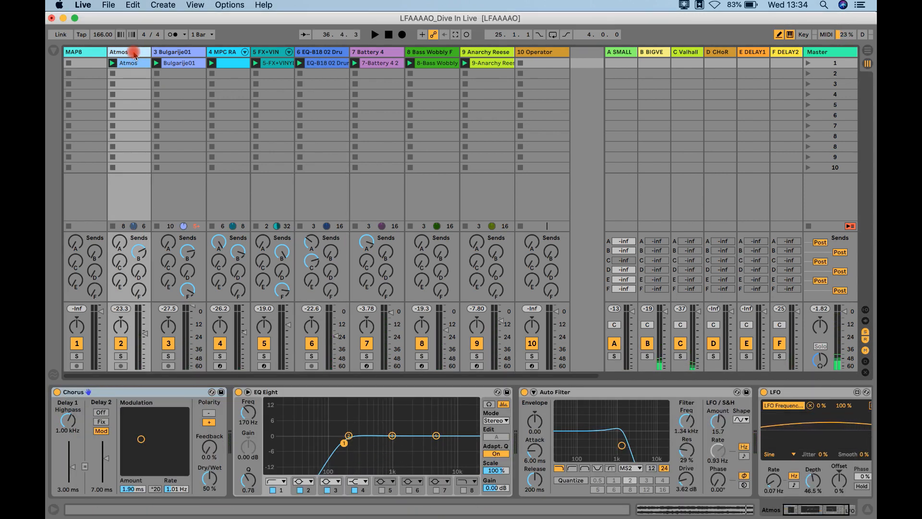
pyautogui.click(120, 356)
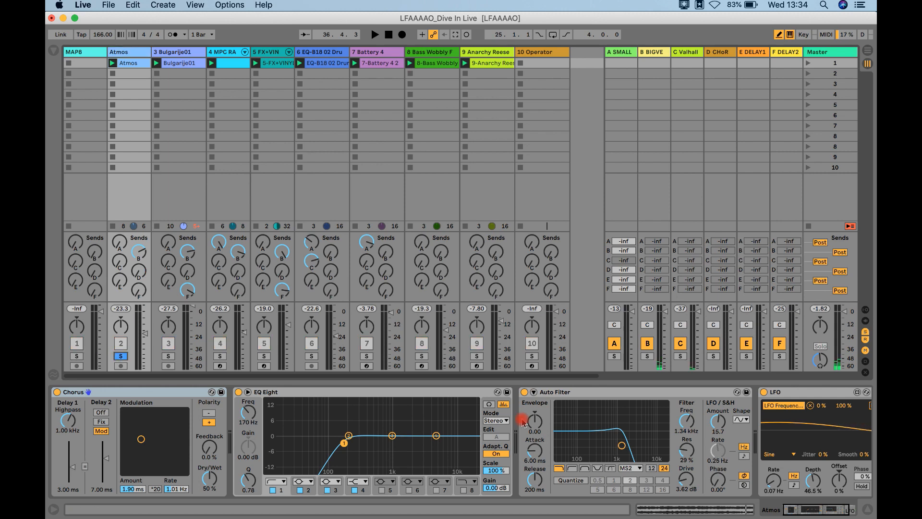
# Bypass the Auto Filter on the Atmos track and start playback.
pyautogui.hscroll(3, 523, 422)
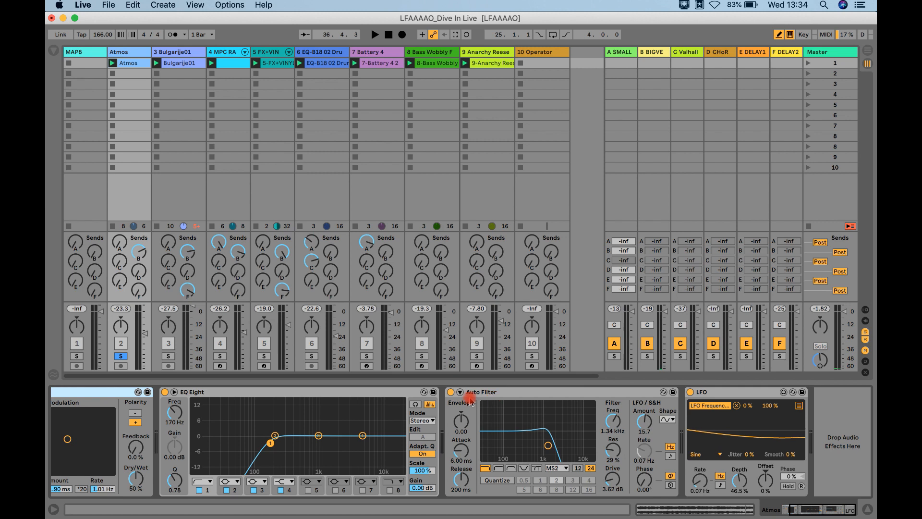
pyautogui.click(450, 392)
pyautogui.press('space')
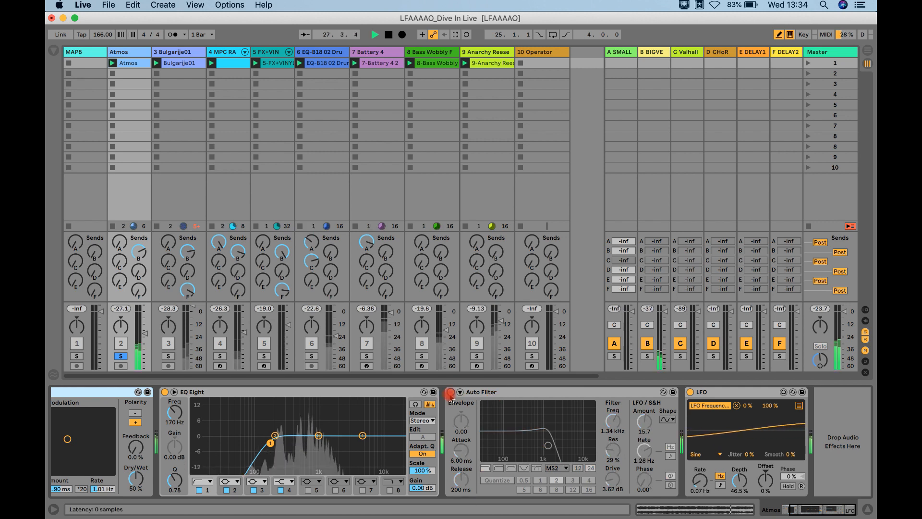
# View the Atmos clip's settings, return to the track's devices and turn the Auto Filter back on.
pyautogui.click(139, 64)
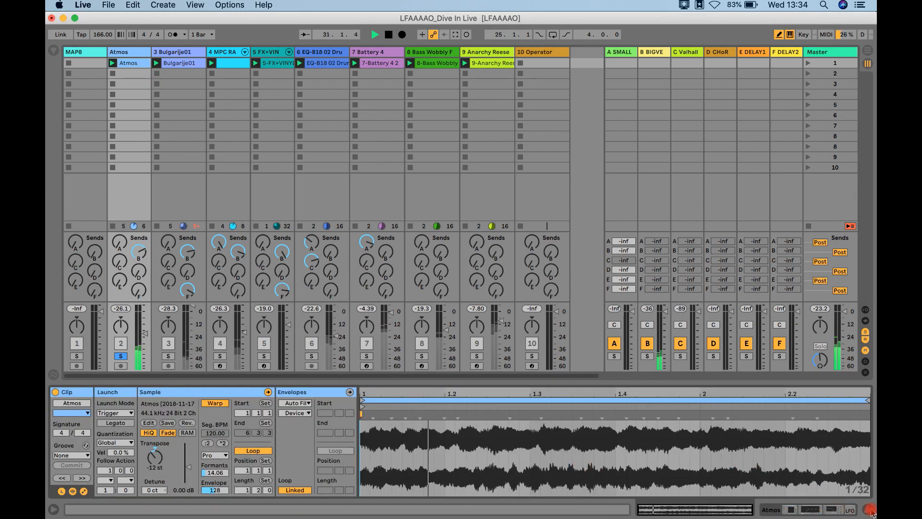
pyautogui.click(868, 509)
pyautogui.doubleClick(127, 52)
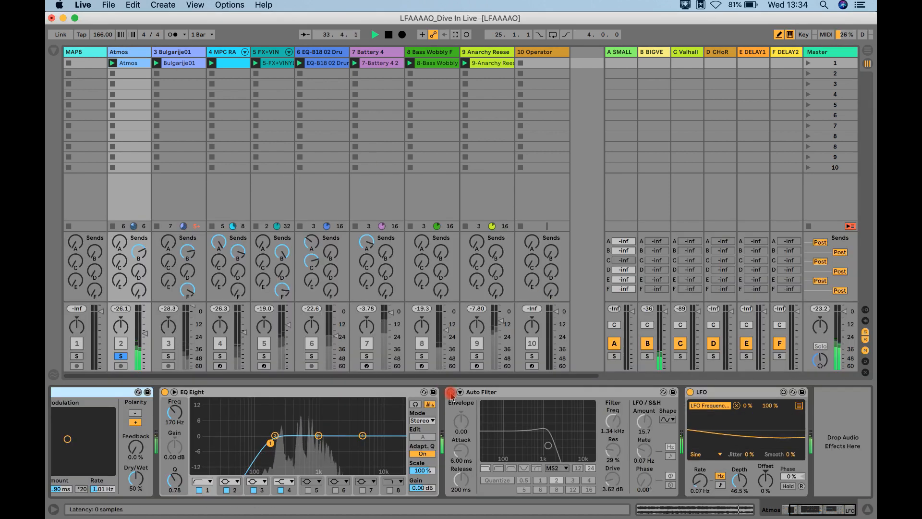
pyautogui.click(450, 393)
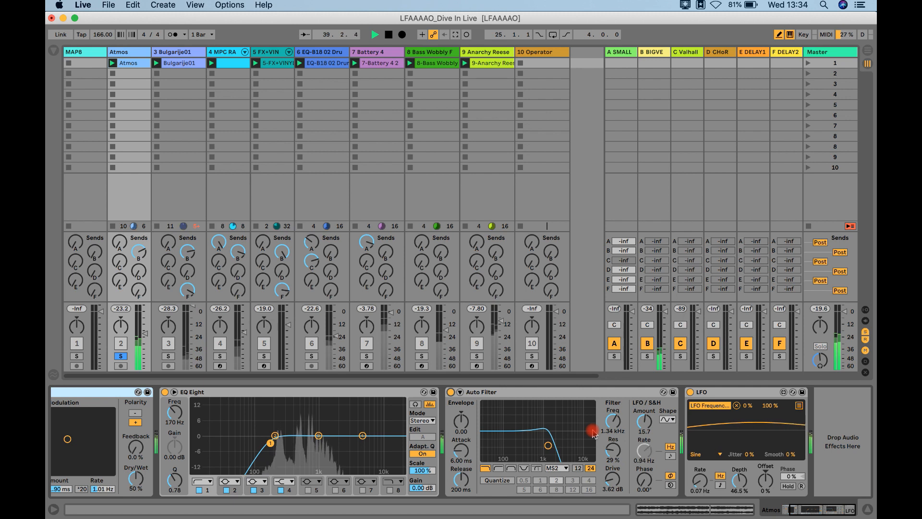
# Switch off the Atmos track's LFO device and try to adjust the Auto Filter's LFO rate manually.
pyautogui.click(690, 393)
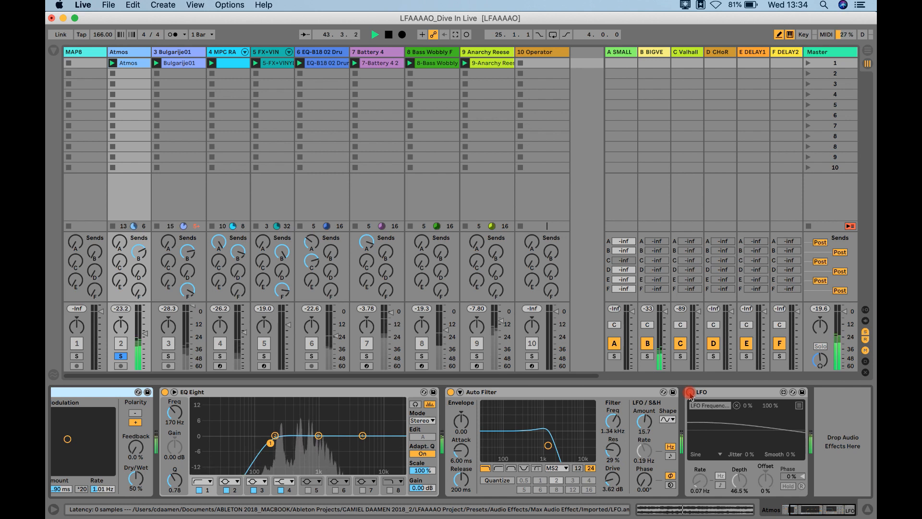
pyautogui.click(646, 456)
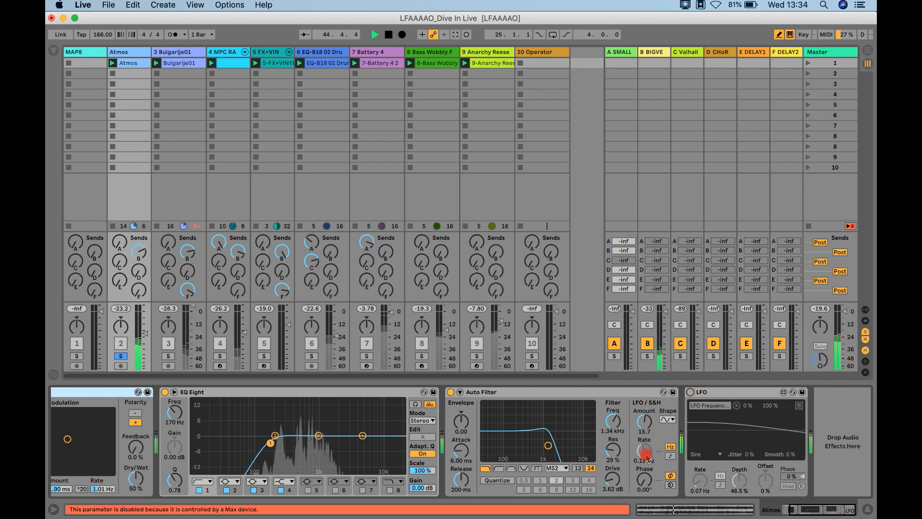
pyautogui.click(690, 393)
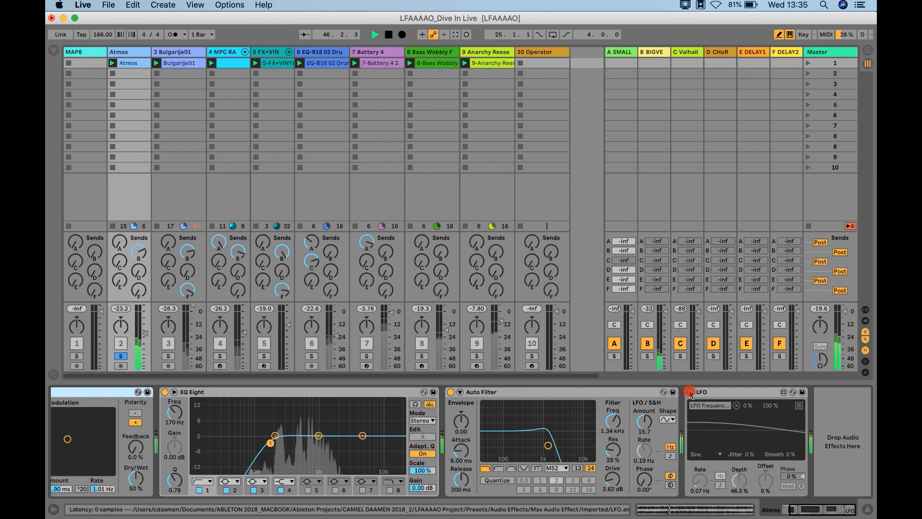
# Switch the Atmos track's LFO device back on and view its available waveforms, keeping Sine.
pyautogui.click(640, 455)
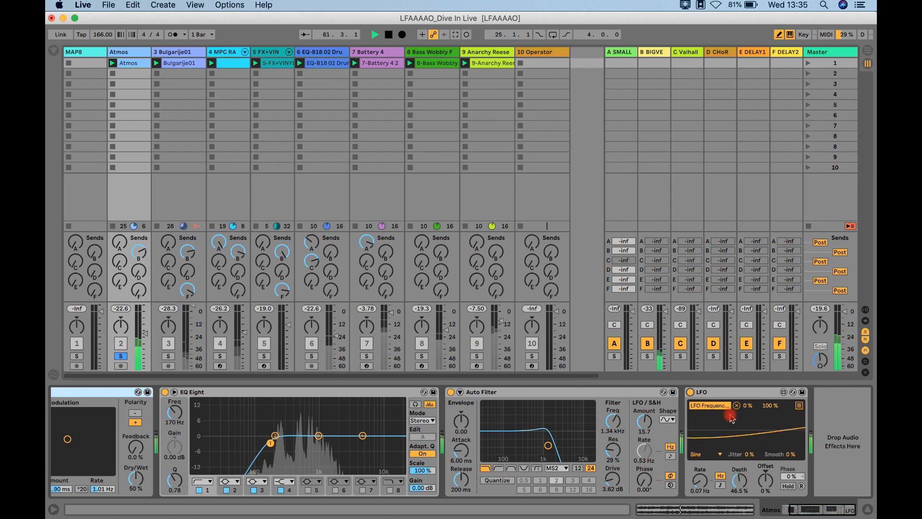
pyautogui.click(721, 459)
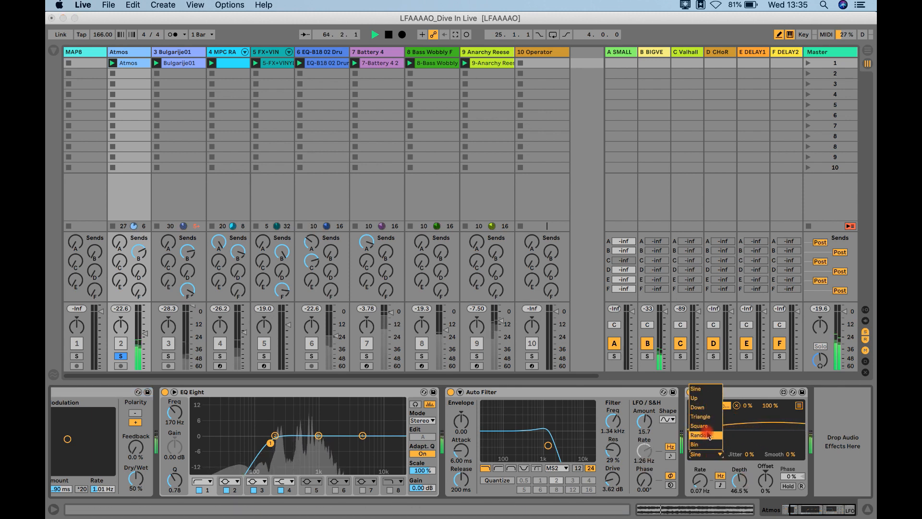
pyautogui.click(752, 390)
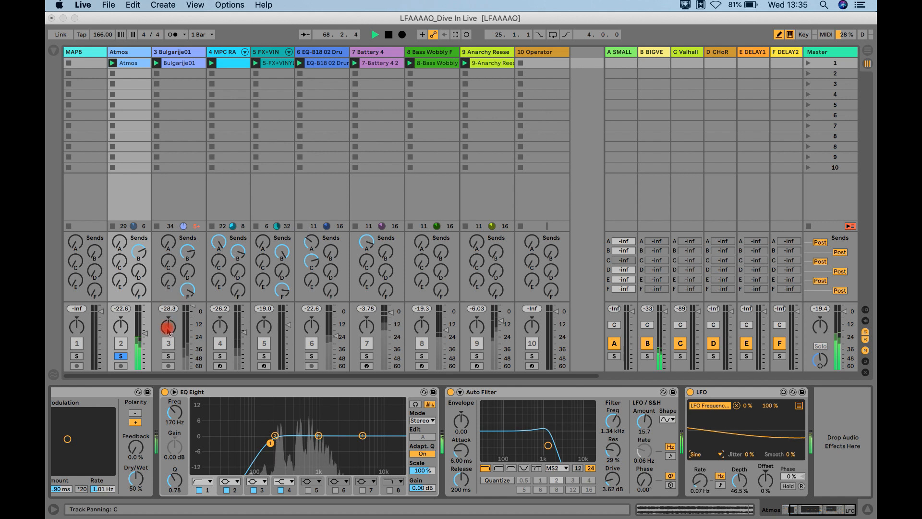
# Add the Bulgarije01 and MPC rack tracks to the solo, select the MPC rack track and stop playback.
pyautogui.click(167, 356)
pyautogui.click(220, 356)
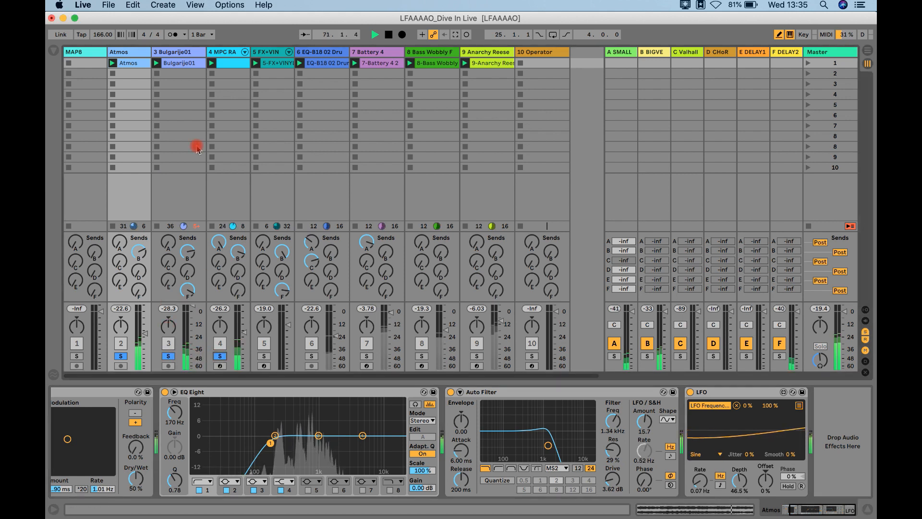
pyautogui.click(228, 55)
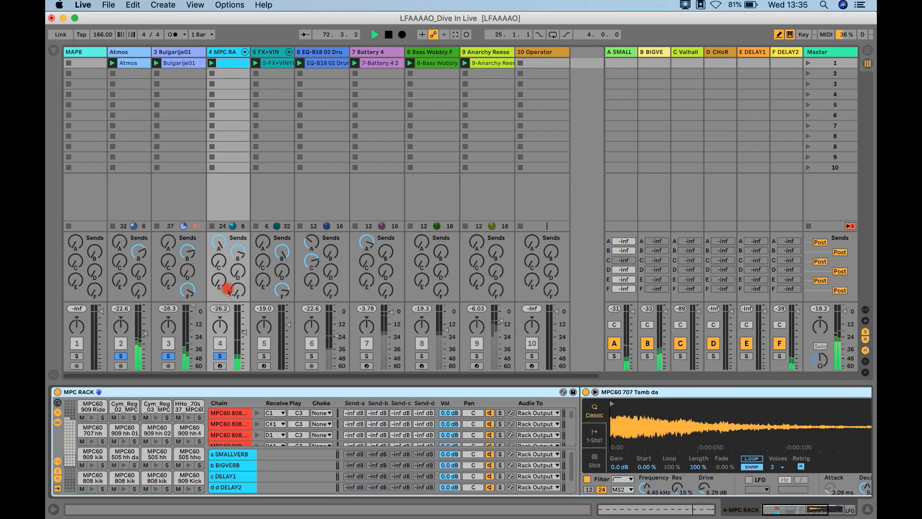
pyautogui.press('space')
# Solo only the MPC rack track and bring its MPC60 707 Tamb sampler and LFO device into view.
pyautogui.click(220, 356)
pyautogui.click(221, 357)
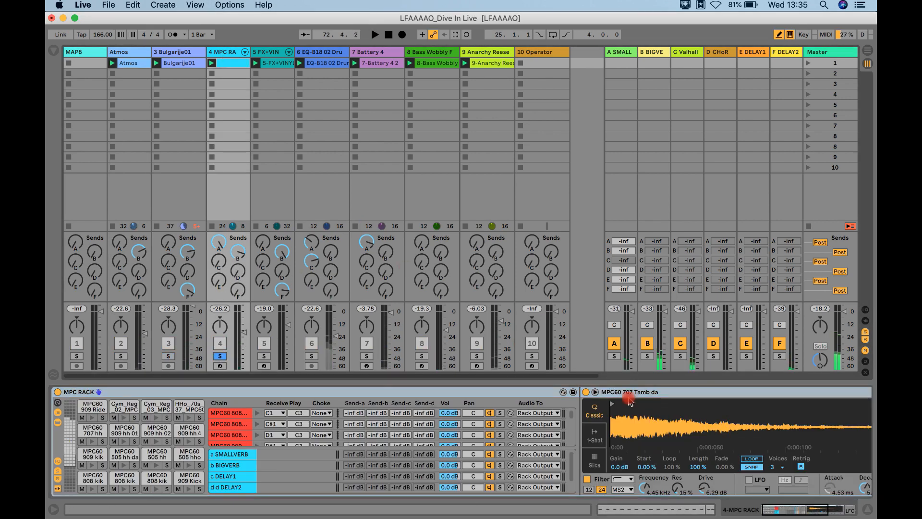
pyautogui.click(630, 395)
pyautogui.hscroll(10, 636, 401)
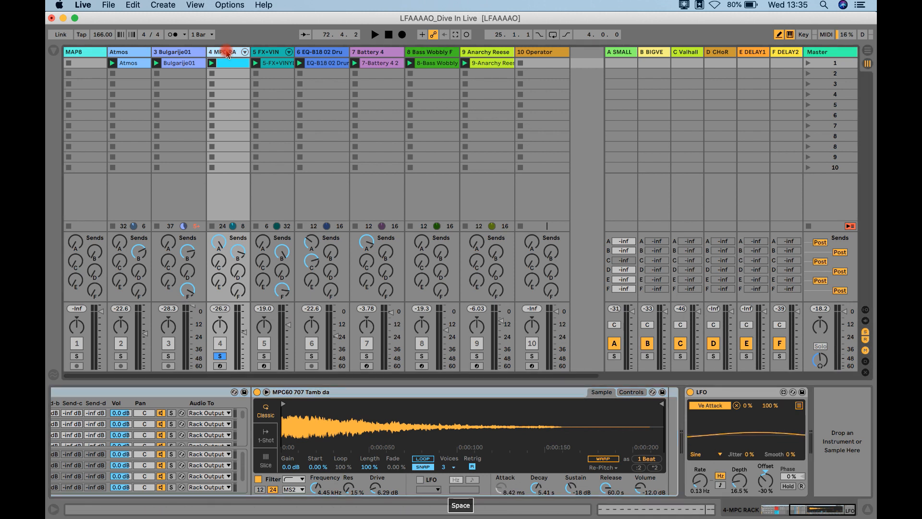
# Start playback and try to adjust the tambourine sampler's LFO-controlled Attack manually.
pyautogui.press('space')
pyautogui.click(504, 489)
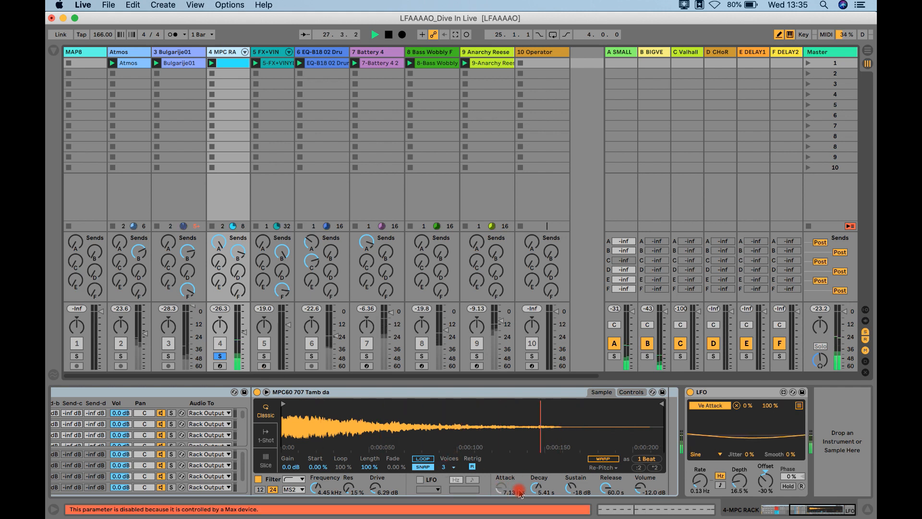
pyautogui.click(708, 393)
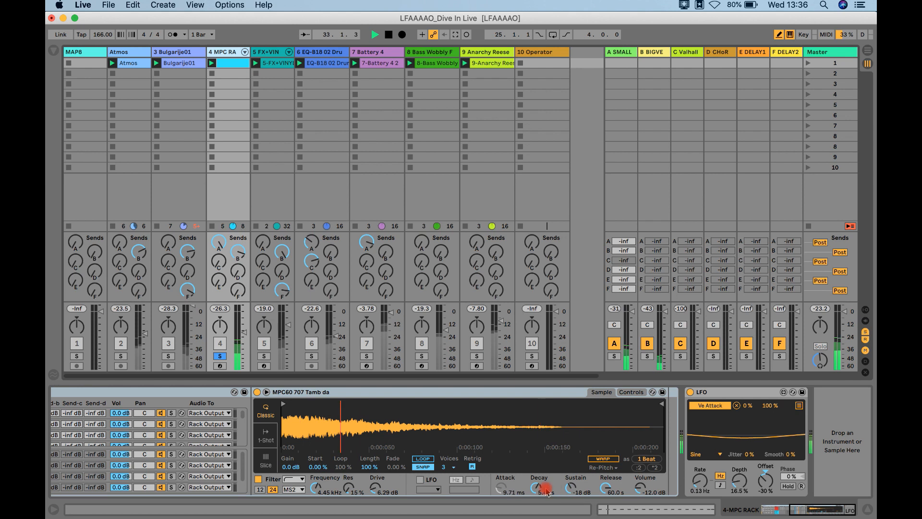
pyautogui.click(499, 495)
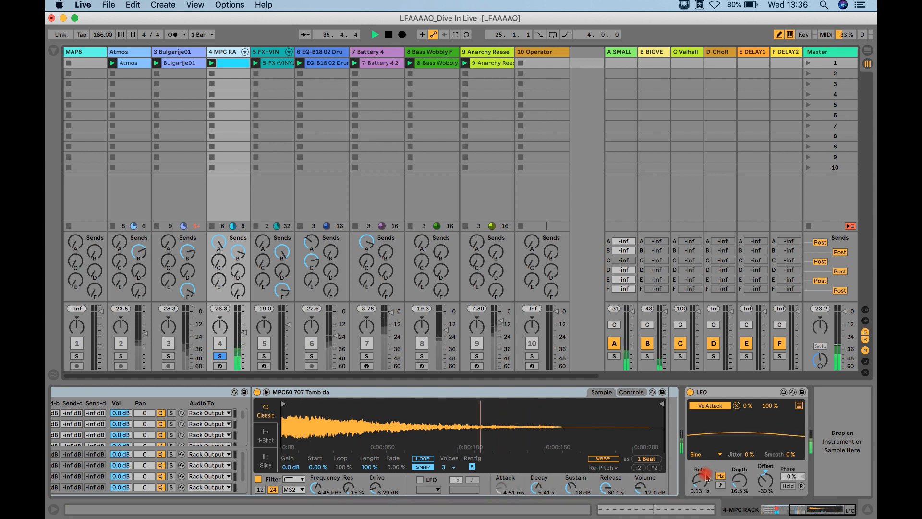
# Try the LFO device with Offset at 42 % and Depth at about 56 %, restoring each to -30 % and 16.5 %.
pyautogui.click(764, 479)
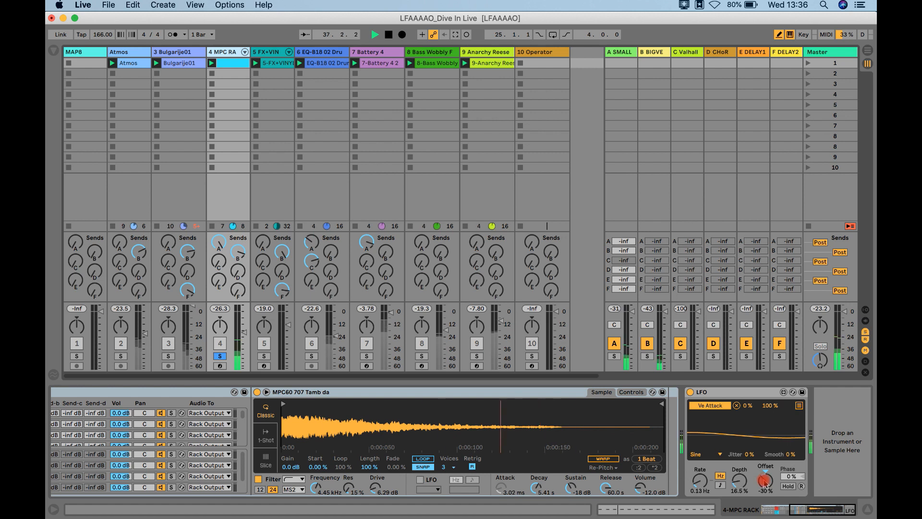
pyautogui.moveTo(765, 482); pyautogui.dragTo(768, 458)
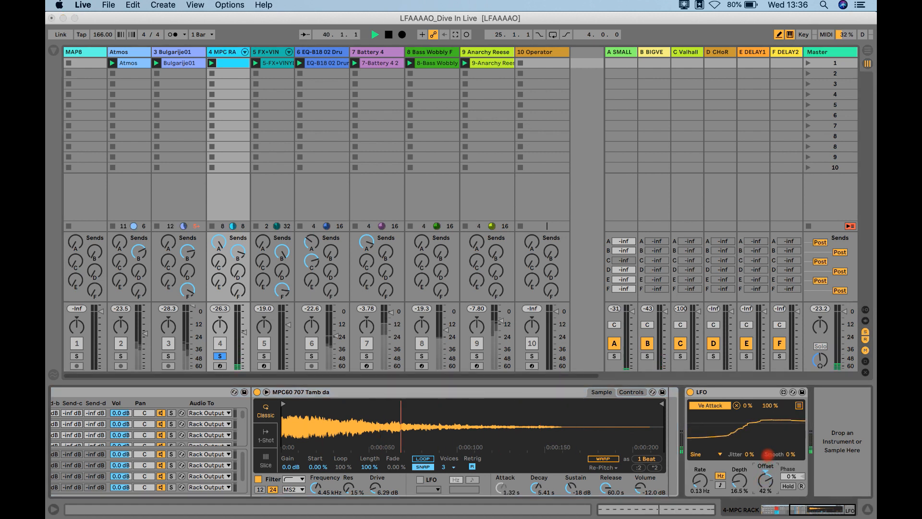
pyautogui.moveTo(768, 454); pyautogui.dragTo(770, 486)
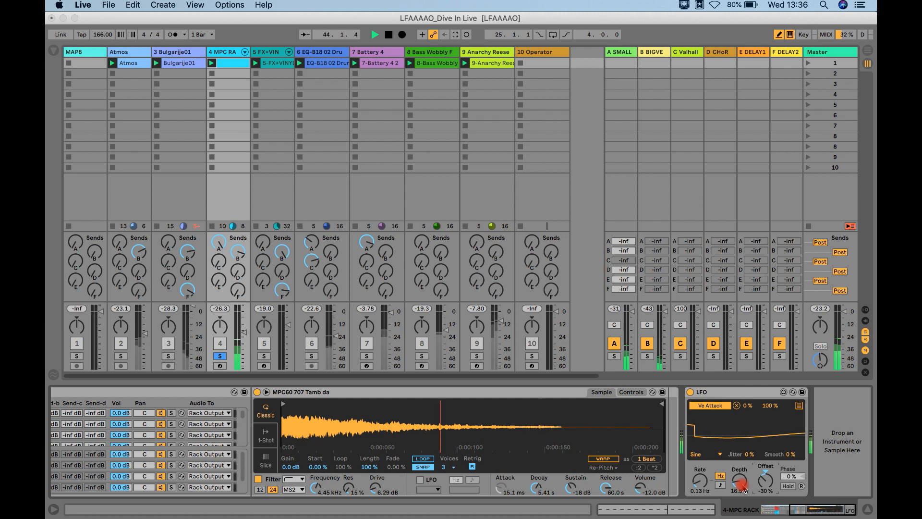
pyautogui.moveTo(742, 488)
pyautogui.mouseDown()
pyautogui.moveTo(738, 460)
pyautogui.moveTo(742, 486)
pyautogui.mouseUp()
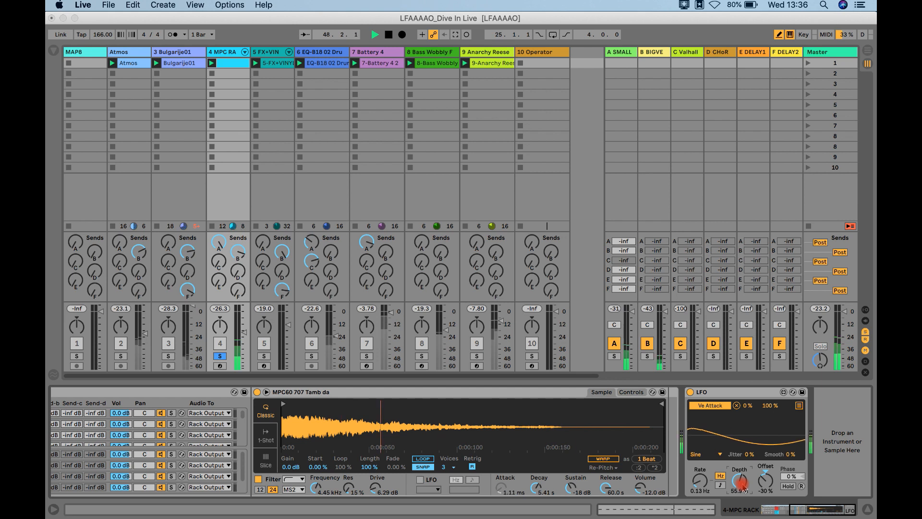
pyautogui.moveTo(743, 487); pyautogui.dragTo(742, 488)
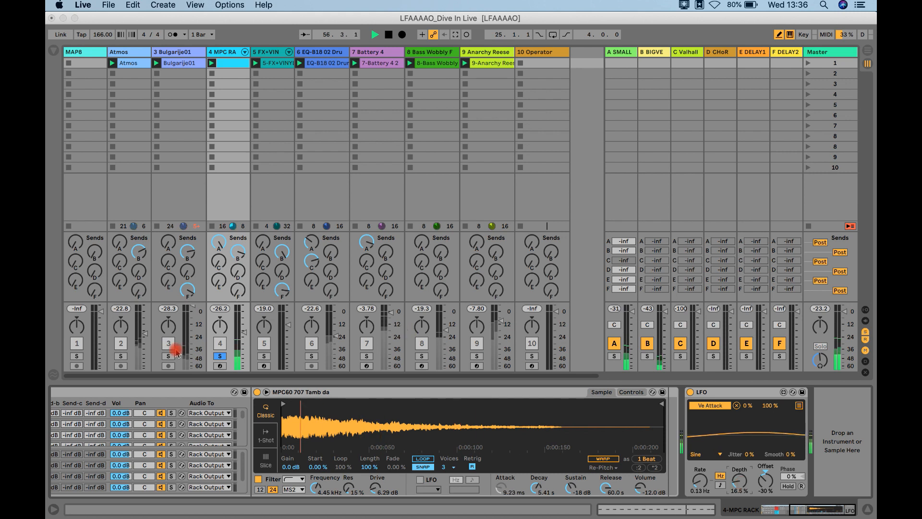
# Add the Bulgarije01 and Atmos tracks to the MPC rack solo to hear them together, and stop playback.
pyautogui.click(168, 356)
pyautogui.click(121, 356)
pyautogui.click(279, 67)
pyautogui.press('space')
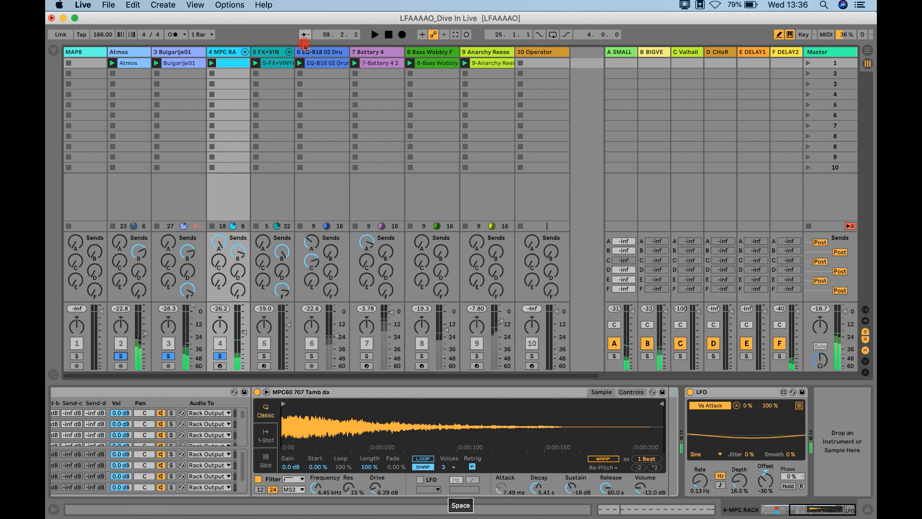
# Select the EQ-B18 02 drum loop track, solo only that track and play it briefly with its effects chain shown.
pyautogui.click(311, 52)
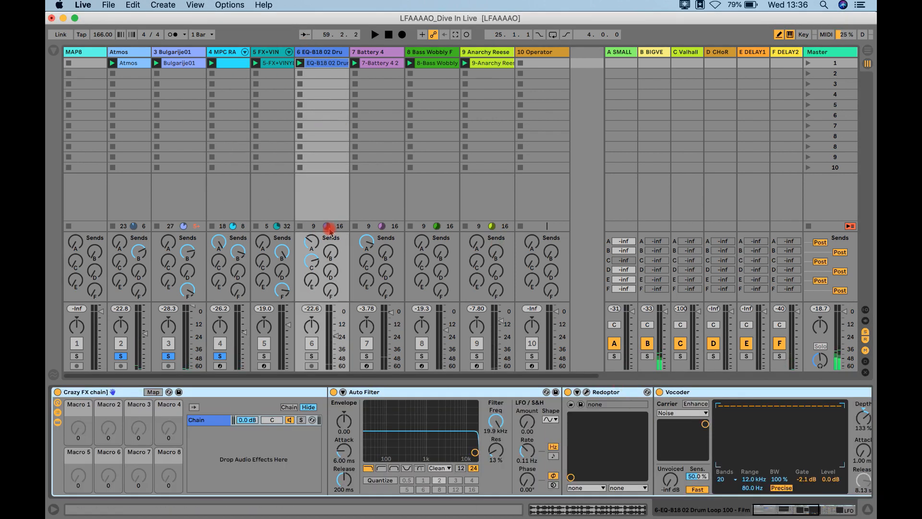
pyautogui.click(311, 356)
pyautogui.press('space')
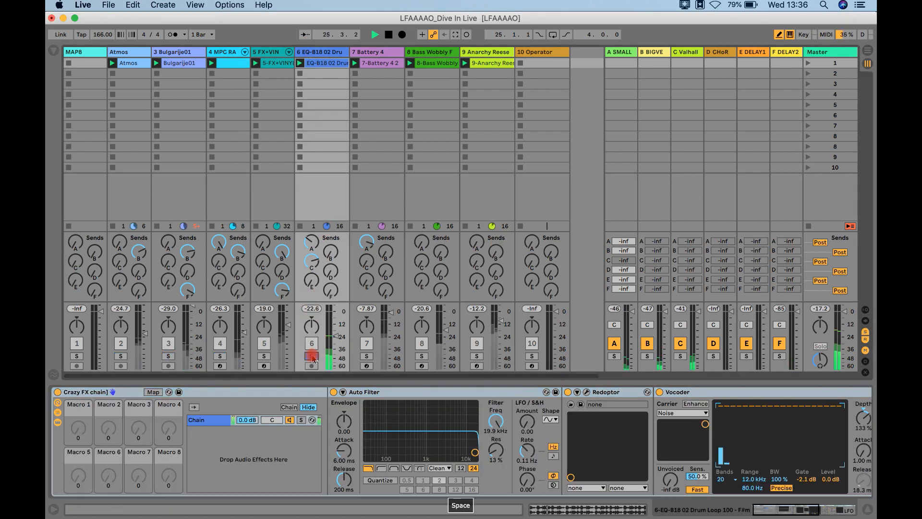
pyautogui.hscroll(5, 570, 420)
pyautogui.press('space')
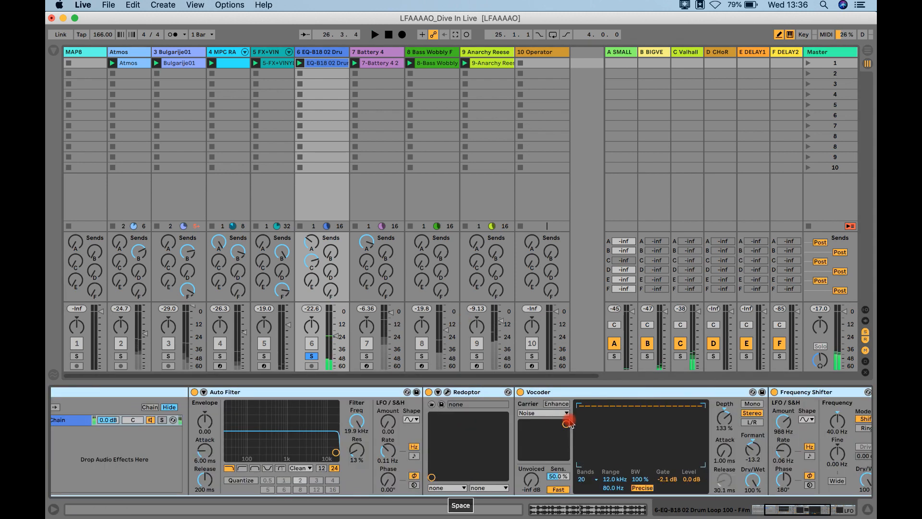
# View the Redoptor plug-in's interface and the drum loop clip's settings, closing both views.
pyautogui.click(447, 393)
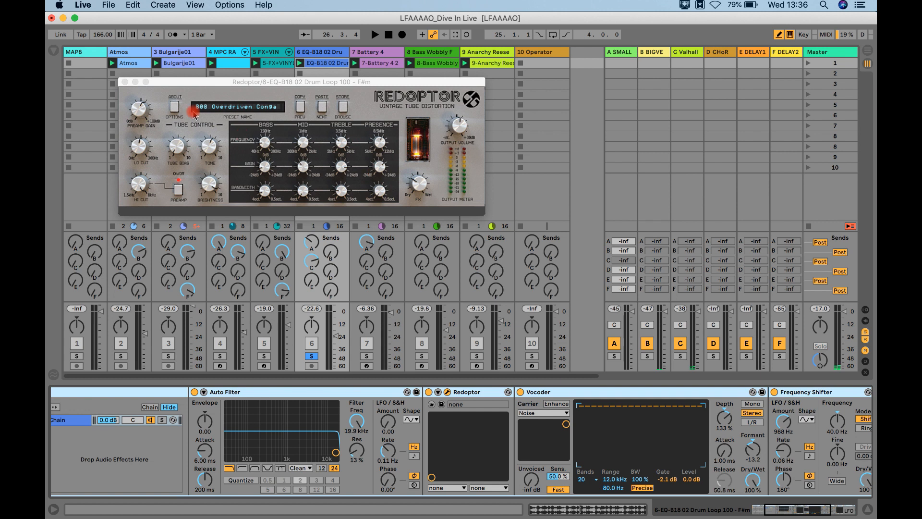
pyautogui.click(122, 83)
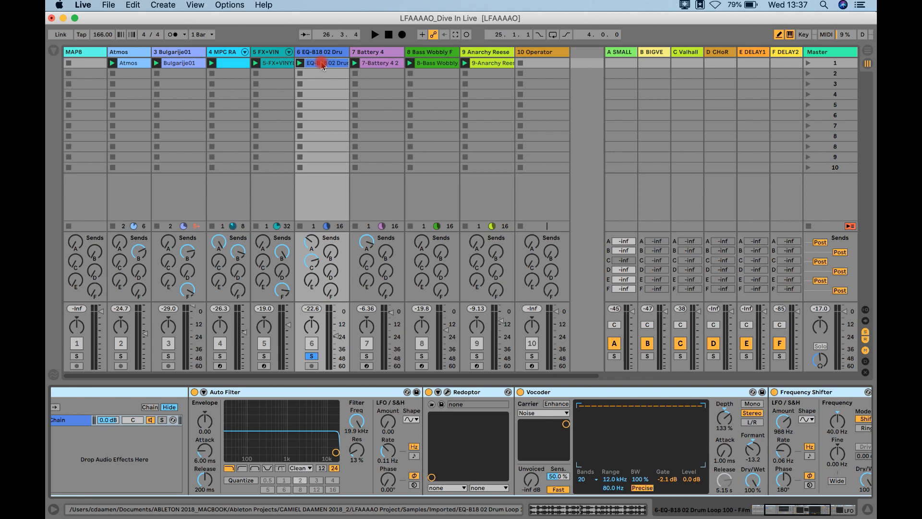
pyautogui.click(322, 66)
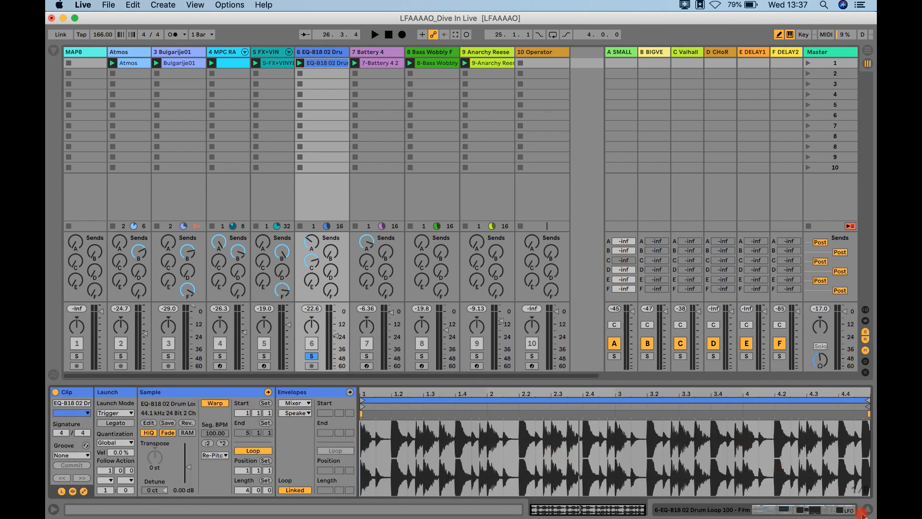
pyautogui.click(869, 509)
# Play the drum loop with its devices shown, and compare the sound with the Crazy FX chain rack bypassed and re-enabled.
pyautogui.press('space')
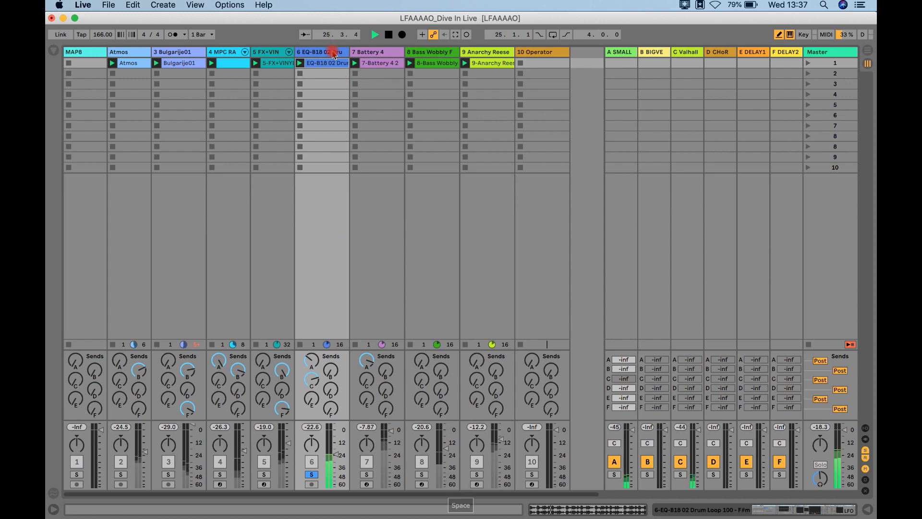
pyautogui.doubleClick(332, 51)
pyautogui.hscroll(-5, 277, 407)
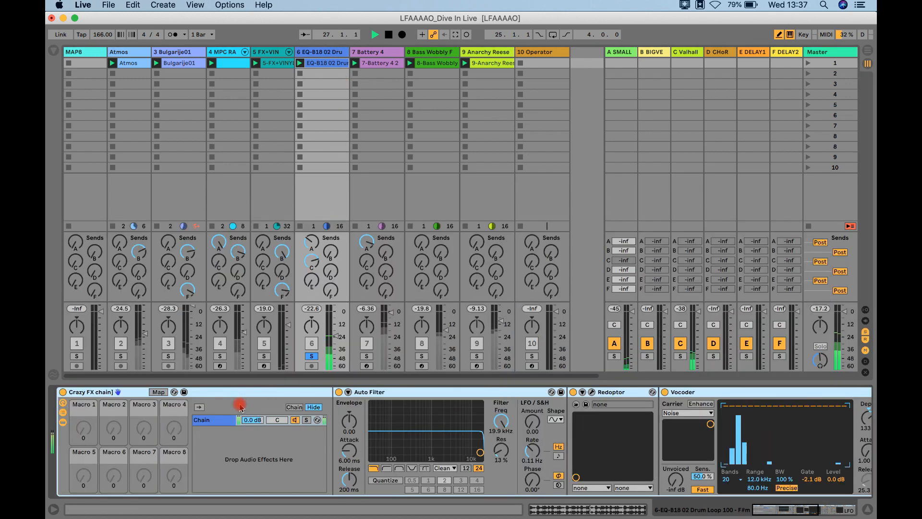
pyautogui.click(62, 393)
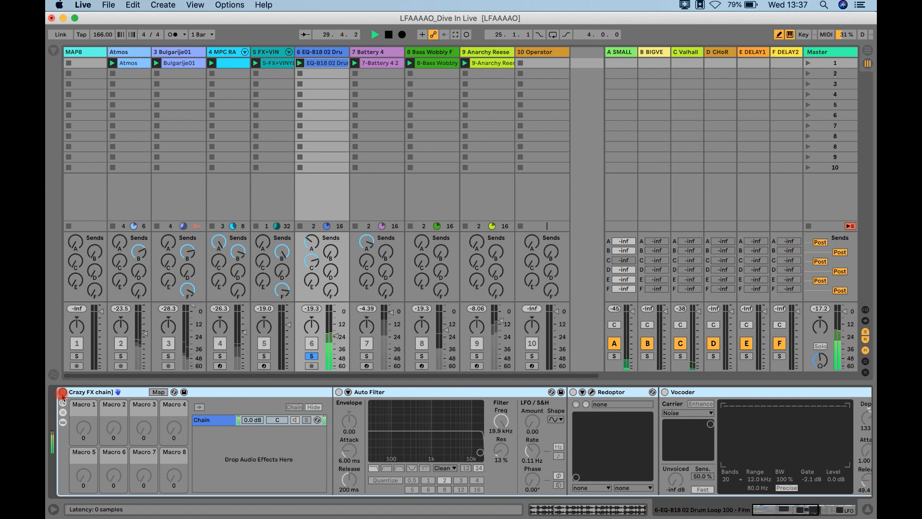
pyautogui.click(62, 393)
# Try to adjust the Vocoder's LFO-controlled Release manually on the drum loop track, and stop playback.
pyautogui.click(450, 446)
pyautogui.hscroll(5, 449, 446)
pyautogui.hscroll(2, 691, 446)
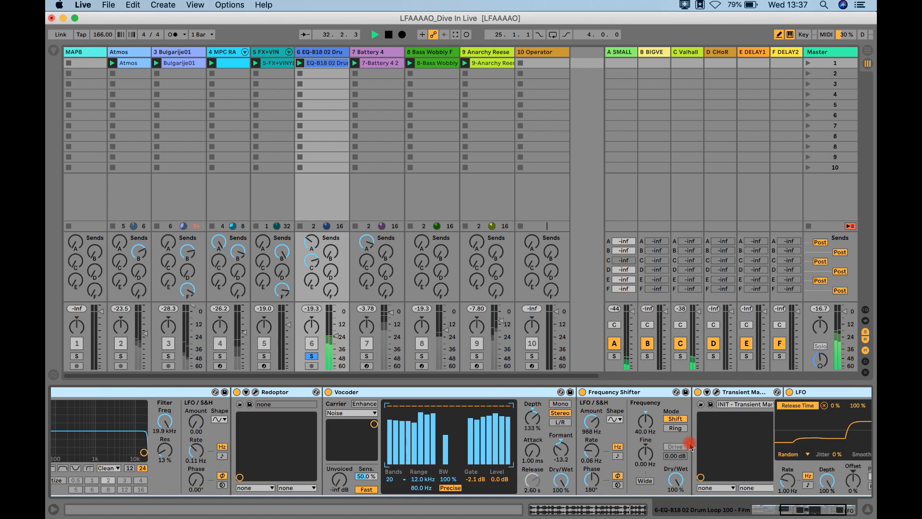
pyautogui.hscroll(7, 690, 445)
pyautogui.moveTo(447, 485); pyautogui.dragTo(451, 489)
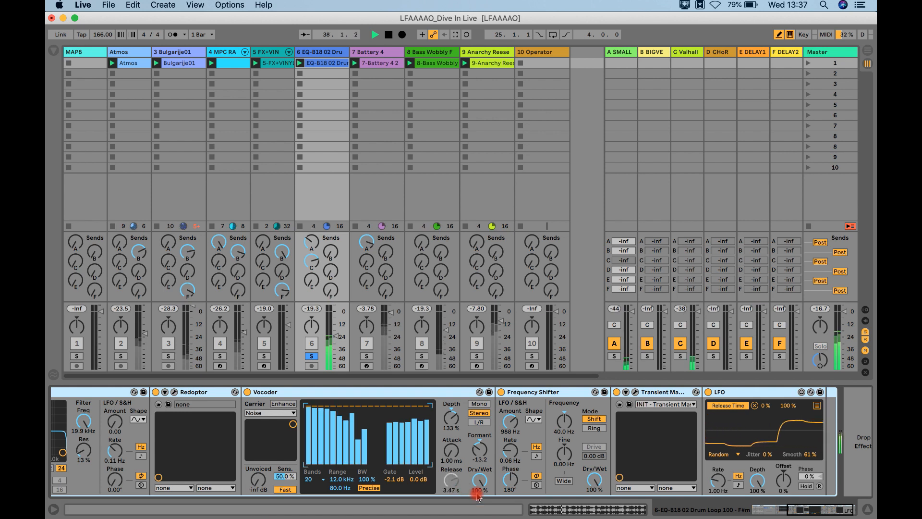
pyautogui.press('space')
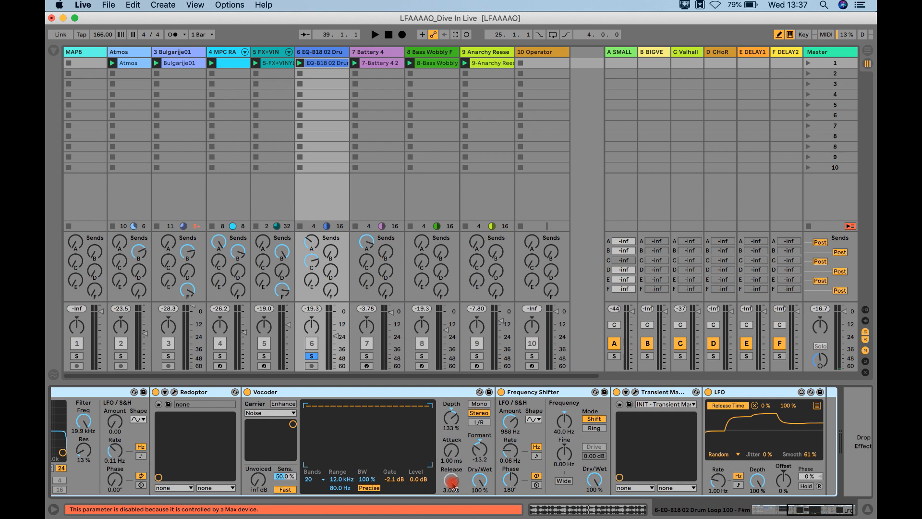
# View the waveform options of the drum loop track's LFO device, keeping Random.
pyautogui.click(716, 481)
pyautogui.click(737, 455)
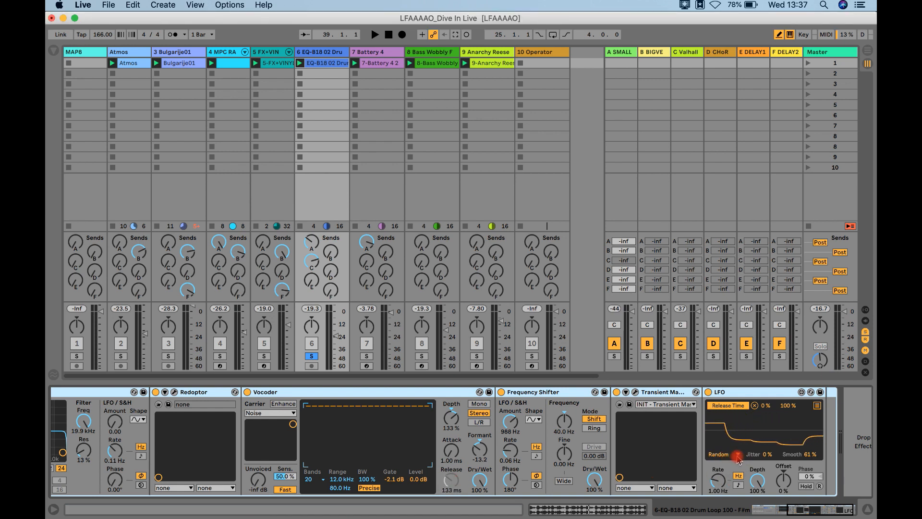
pyautogui.click(738, 455)
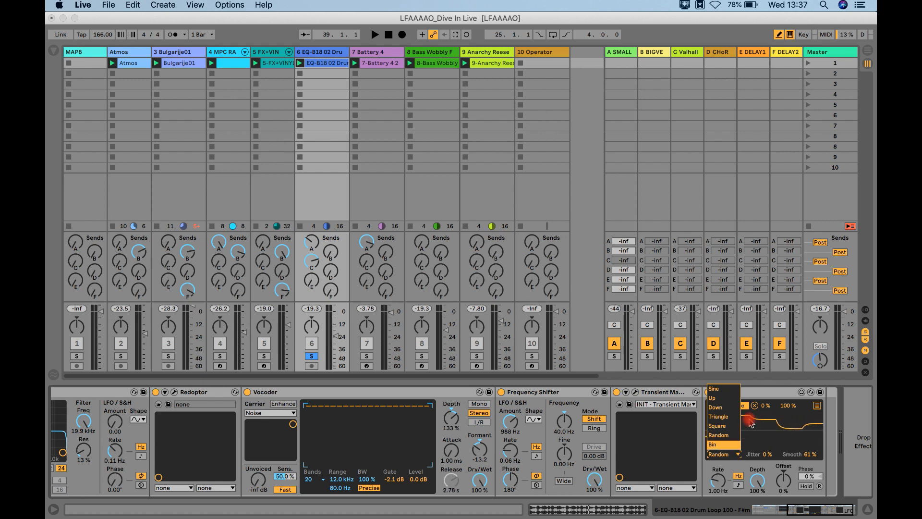
pyautogui.click(774, 394)
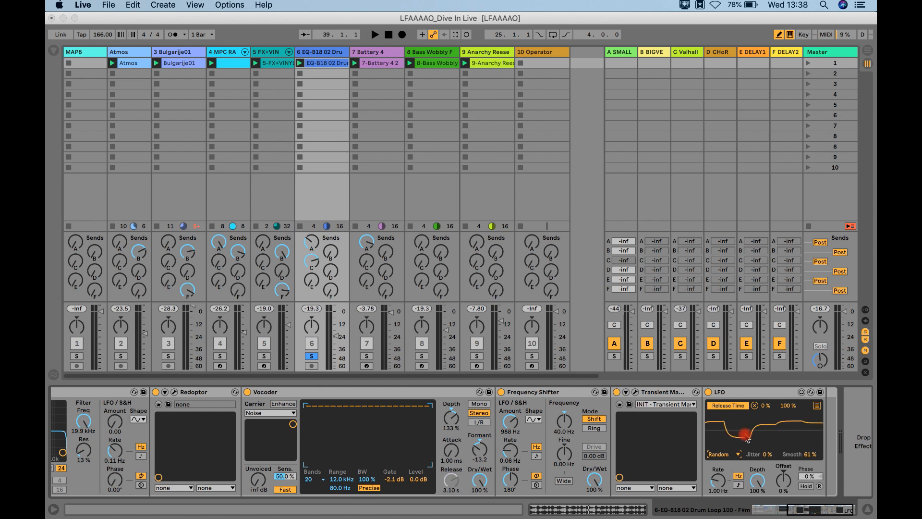
# Play the soloed drum loop, unsolo its track to hear the full mix, and stop playback.
pyautogui.click(312, 356)
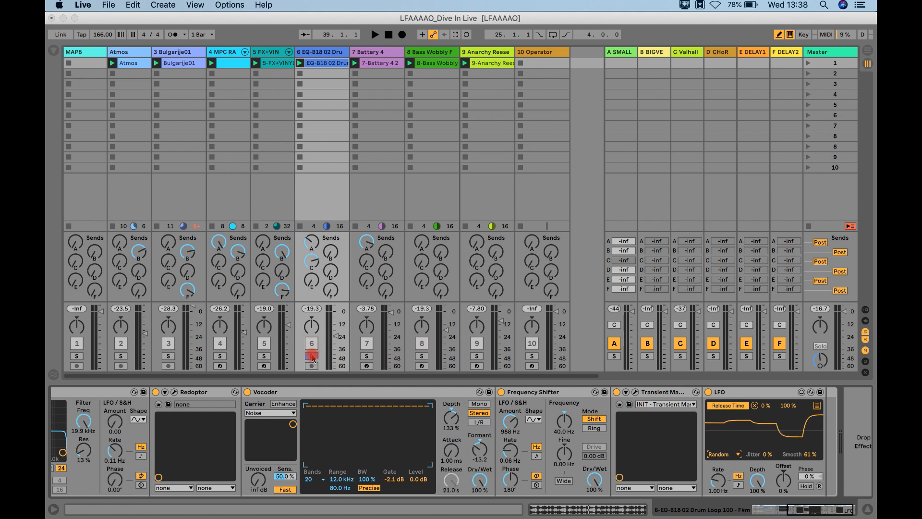
pyautogui.press('space')
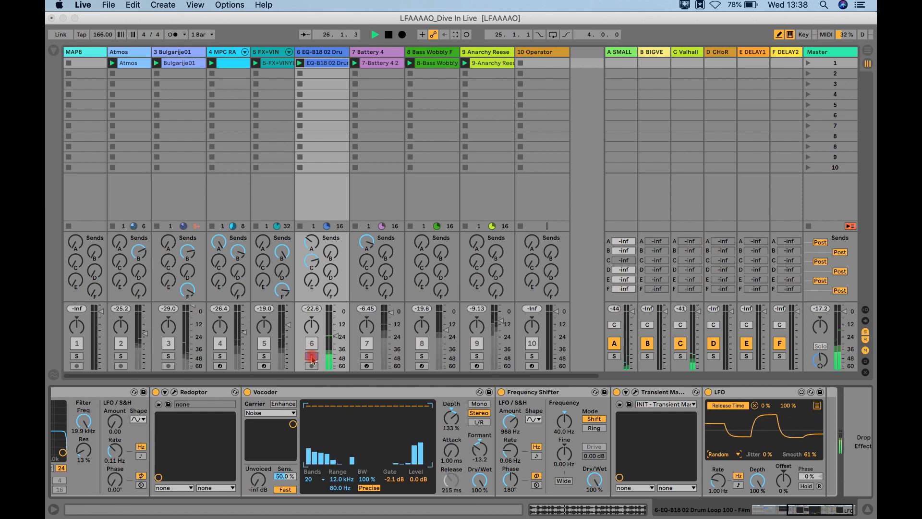
pyautogui.click(312, 357)
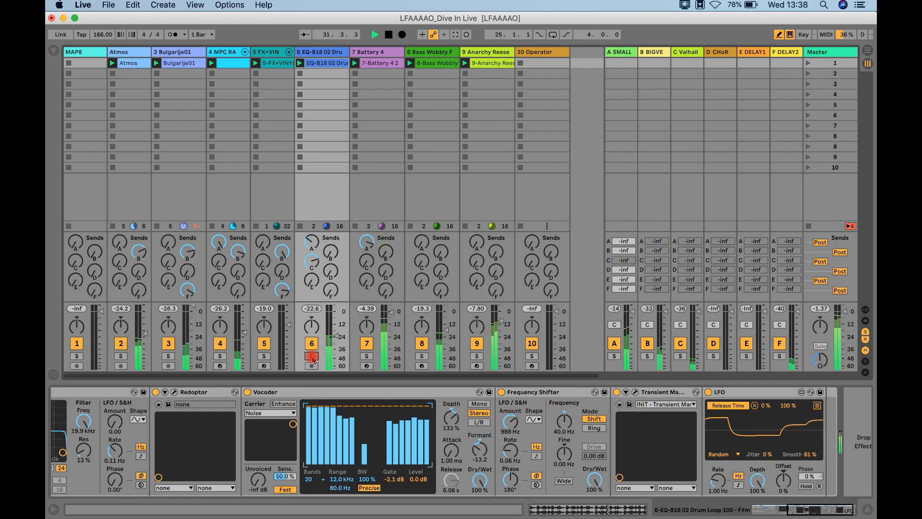
pyautogui.press('space')
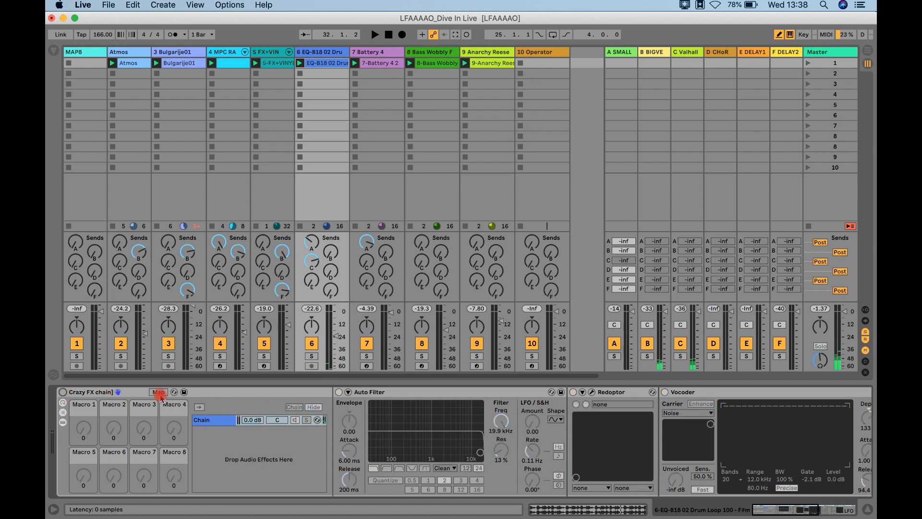
# Play the full mix with the Crazy FX chain rack bypassed, then stop playback and re-enable the rack.
pyautogui.press('space')
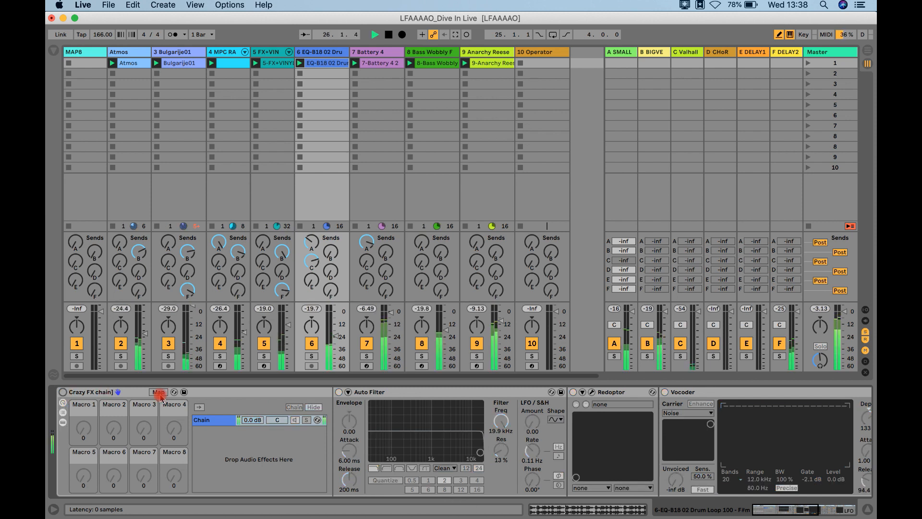
pyautogui.press('space')
pyautogui.click(62, 393)
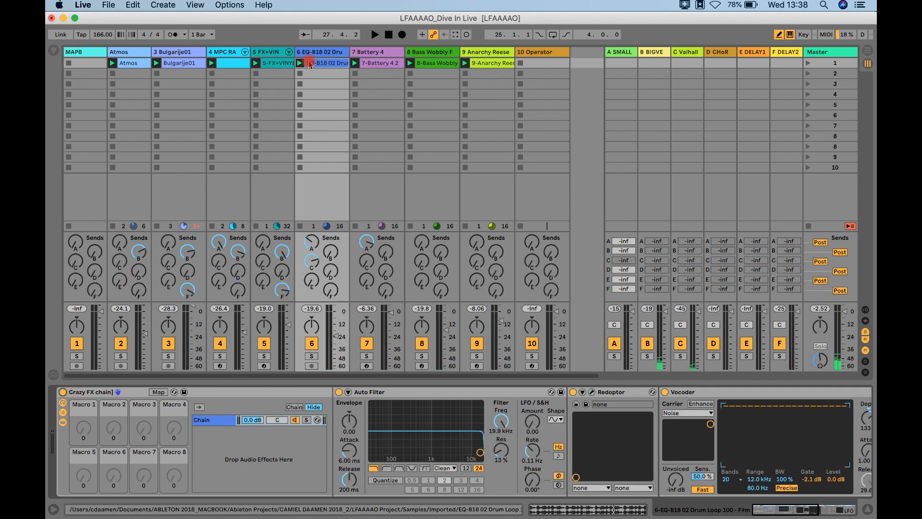
# Look through the device chains of the neighbouring tracks, ending at the LFO device on the MPC RACK track.
pyautogui.click(370, 51)
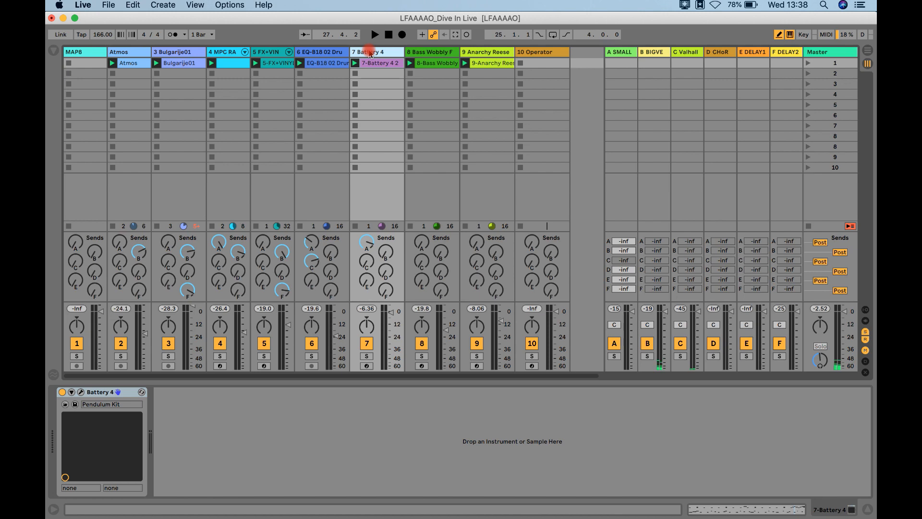
pyautogui.click(421, 52)
pyautogui.press('Right')
pyautogui.press('Left')
pyautogui.press('Left')
pyautogui.press('Left')
pyautogui.press('Left')
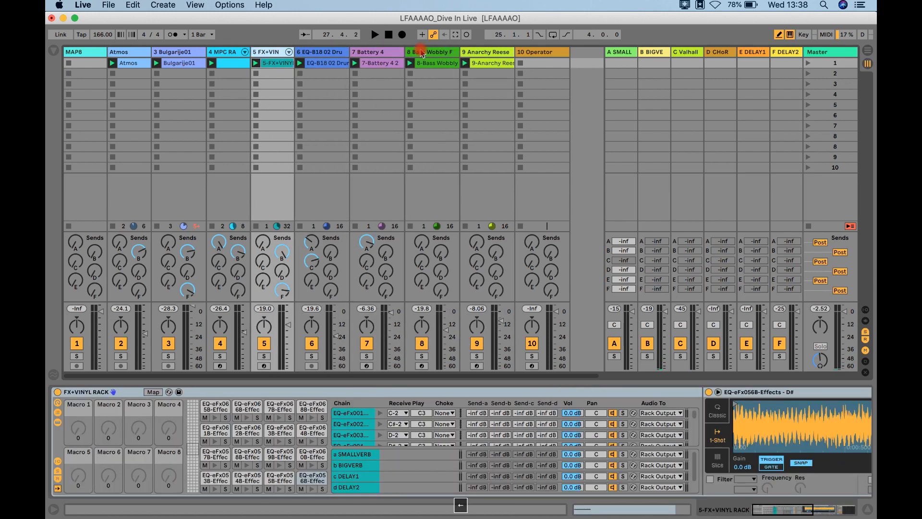
pyautogui.hscroll(10, 764, 418)
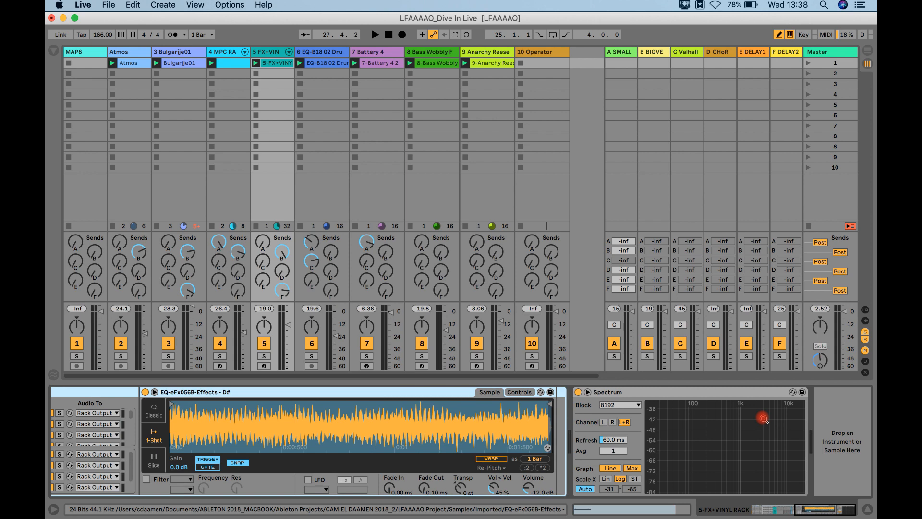
pyautogui.click(224, 52)
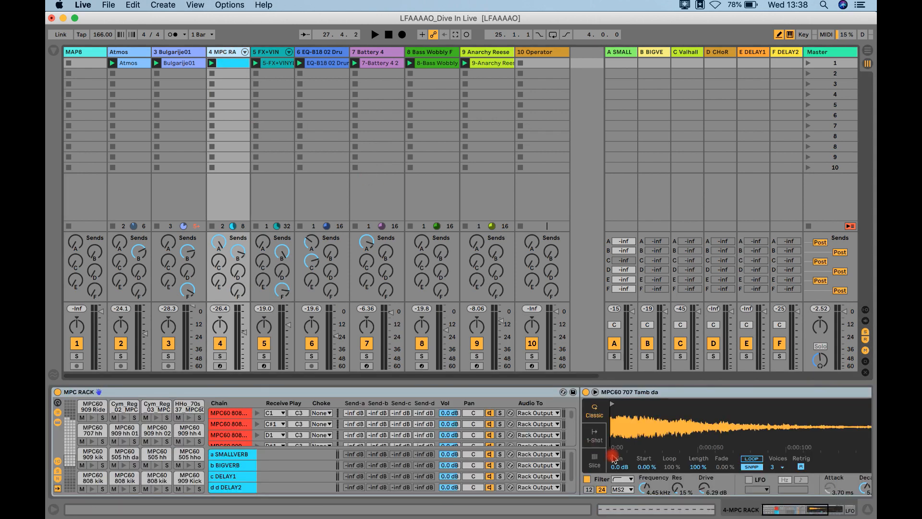
pyautogui.hscroll(8, 679, 458)
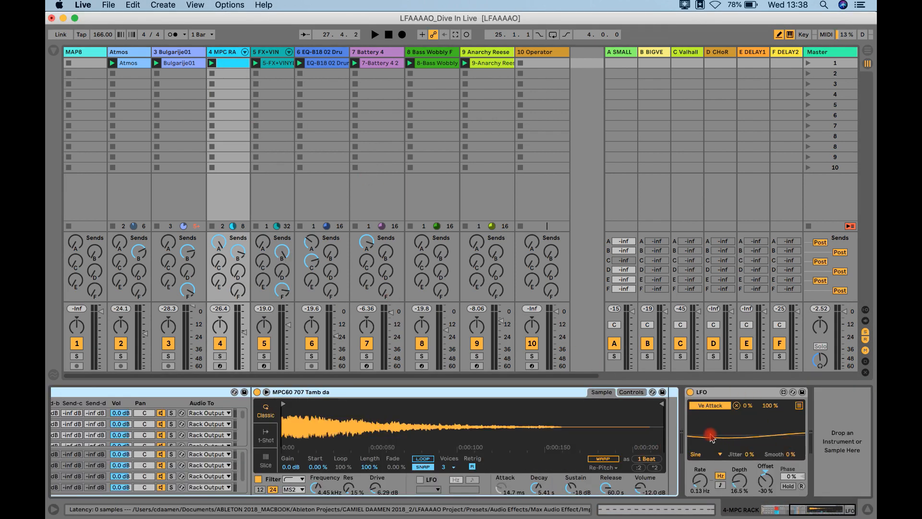
# Search the Max for Live devices for "lfo" and add a second LFO.amxd audio effect after the MPC RACK track's existing LFO.
pyautogui.click(54, 50)
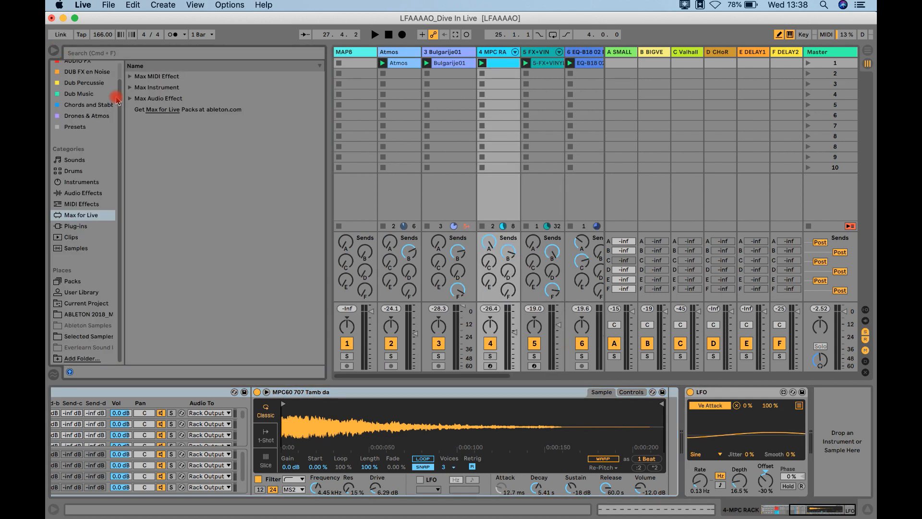
pyautogui.click(168, 55)
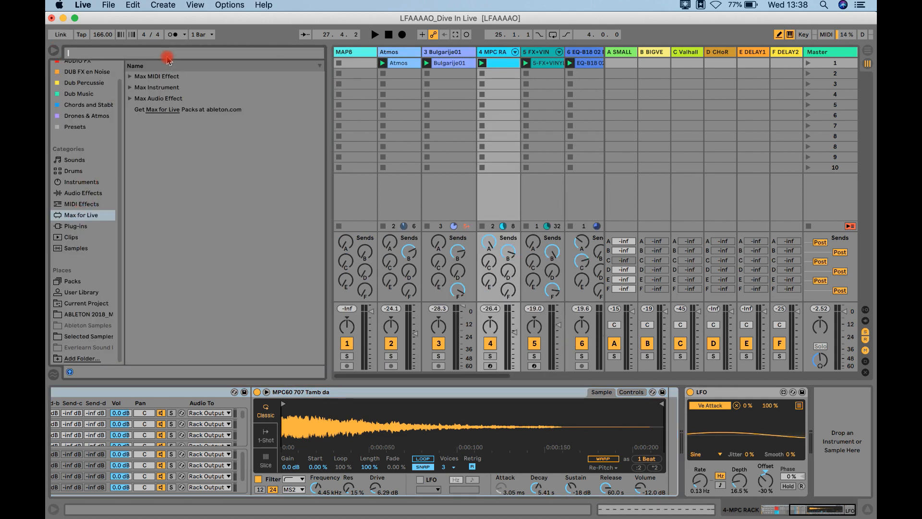
pyautogui.write('lfo')
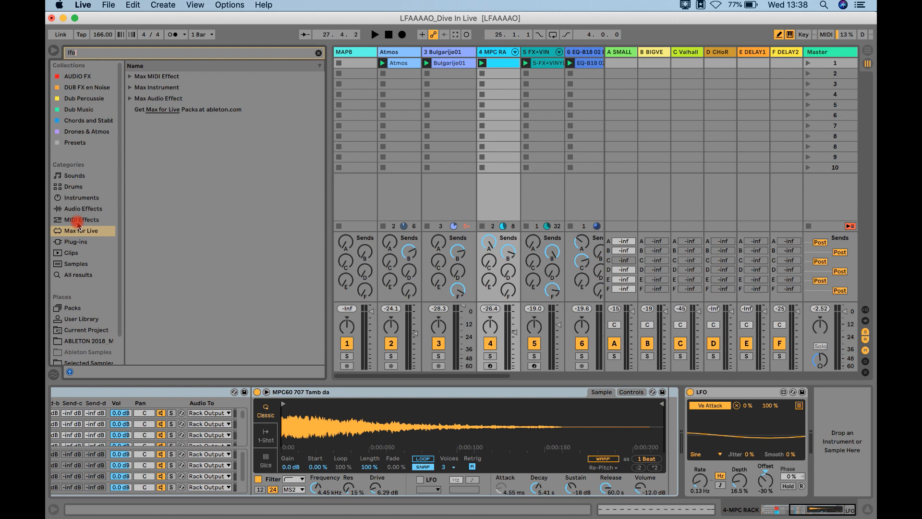
pyautogui.click(130, 98)
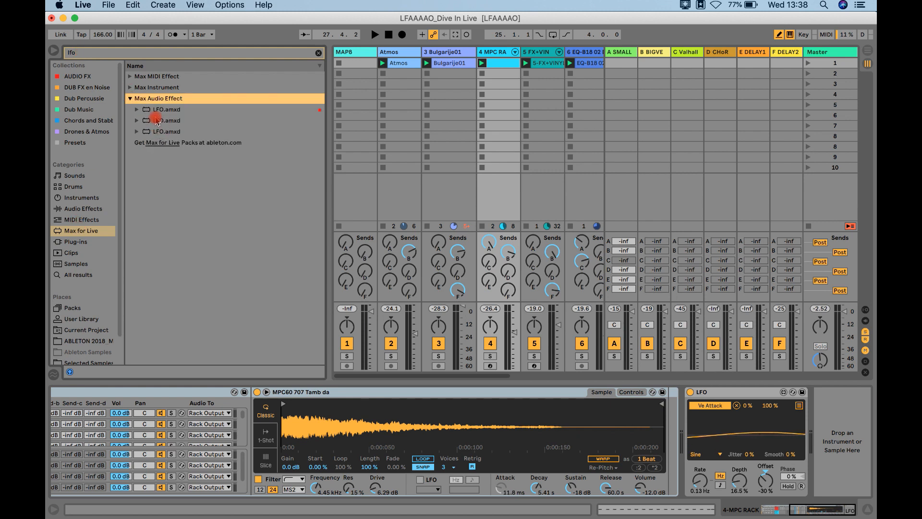
pyautogui.moveTo(156, 120); pyautogui.dragTo(858, 434)
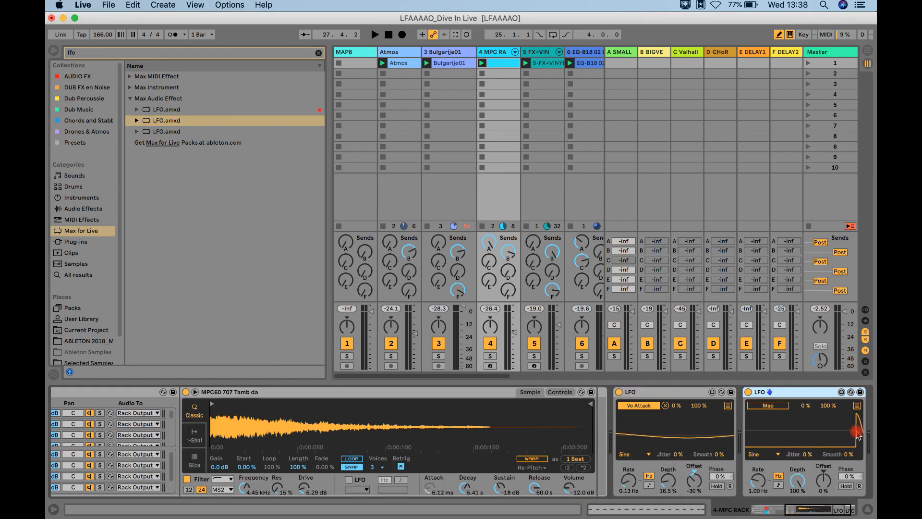
# Map the second LFO to the Depth of the first LFO on the MPC RACK track.
pyautogui.click(777, 407)
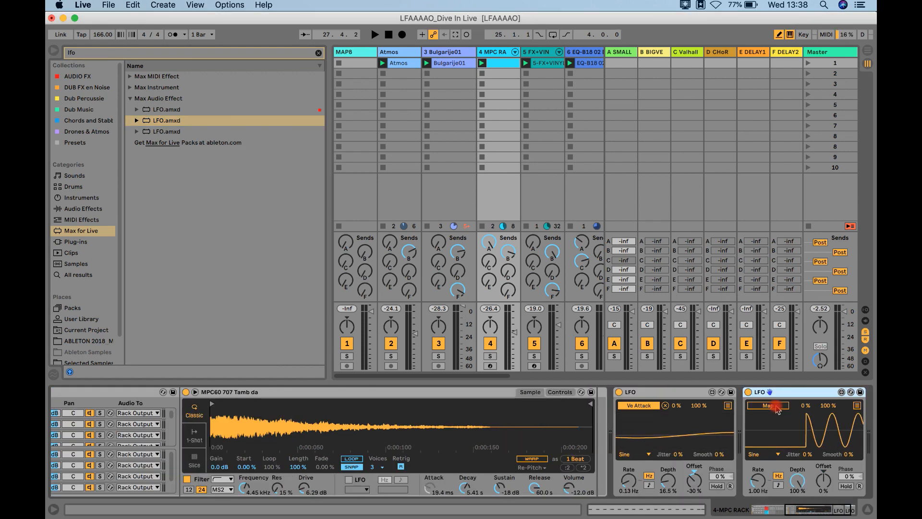
pyautogui.click(670, 482)
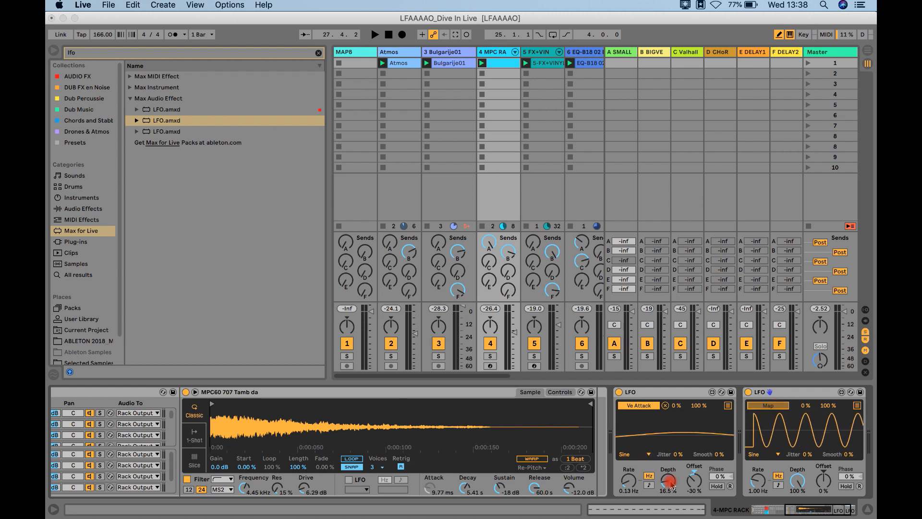
pyautogui.click(670, 484)
# Duplicate the second LFO and map the copy to the second LFO's Offset.
pyautogui.hscroll(3, 759, 399)
pyautogui.click(757, 396)
pyautogui.press('super+d')
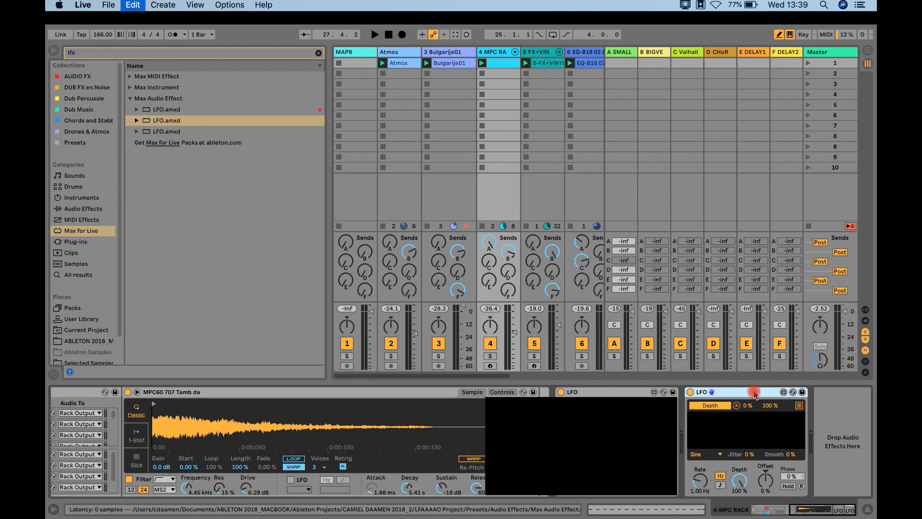
pyautogui.click(785, 406)
pyautogui.click(694, 479)
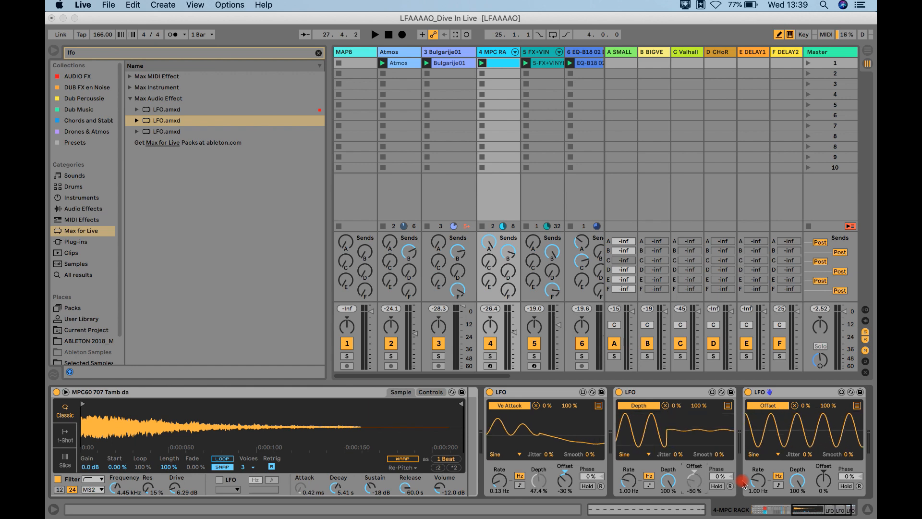
# Delete the two added LFO devices mapped to Offset and Depth, keeping the one mapped to Ve Attack.
pyautogui.click(787, 392)
pyautogui.press('Delete')
pyautogui.click(697, 394)
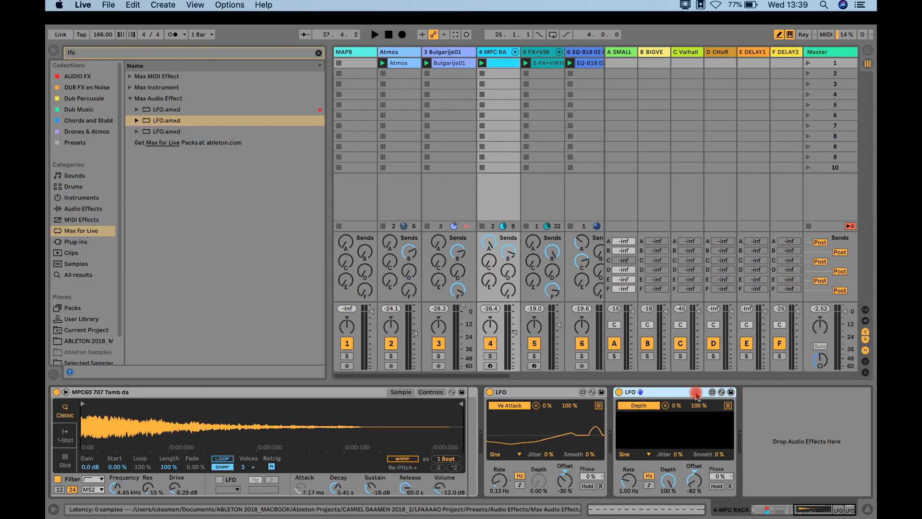
pyautogui.press('Delete')
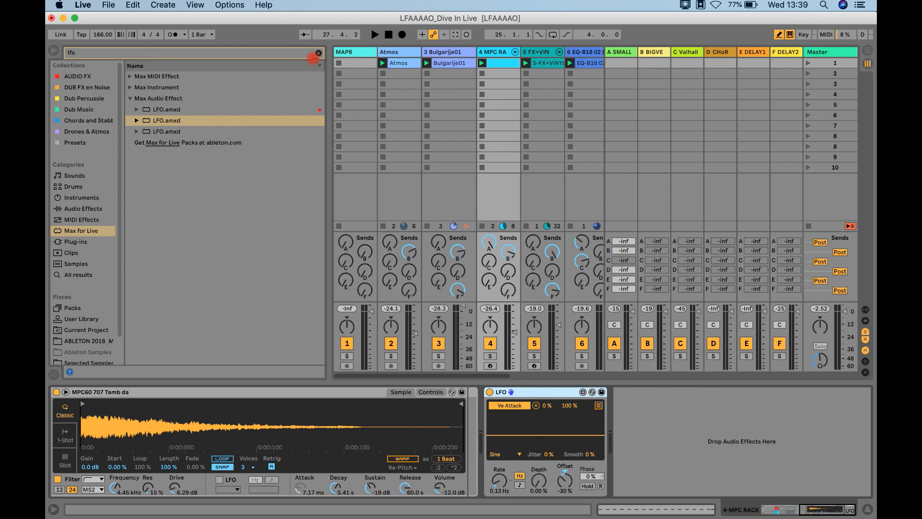
# Clear the device search and hide the browser, and start playback of the full mix.
pyautogui.click(317, 57)
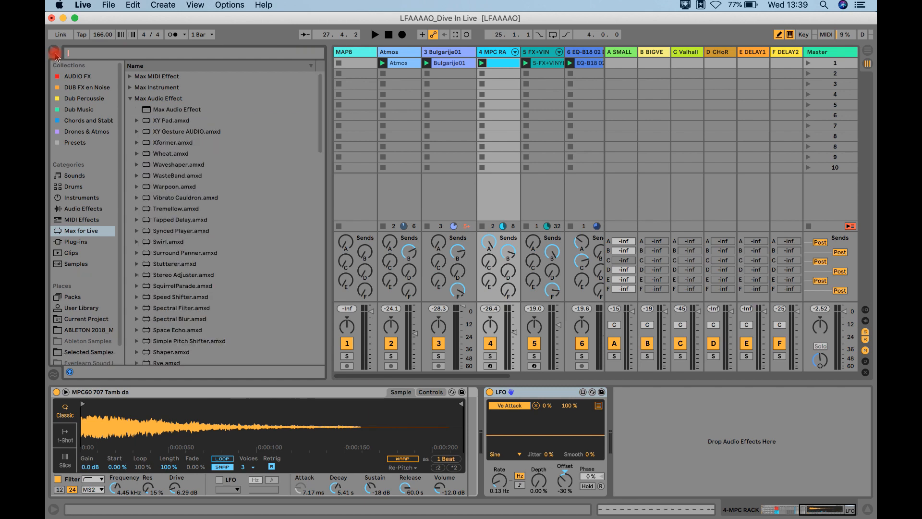
pyautogui.click(53, 51)
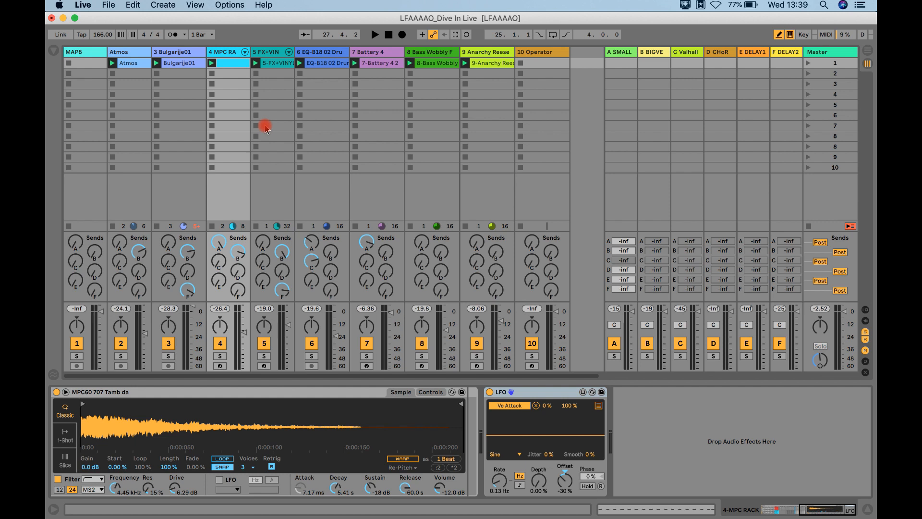
pyautogui.press('space')
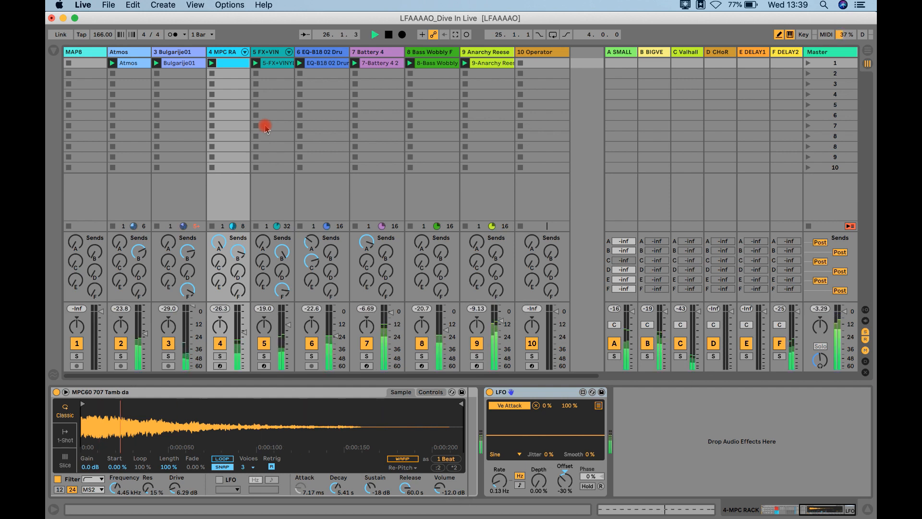